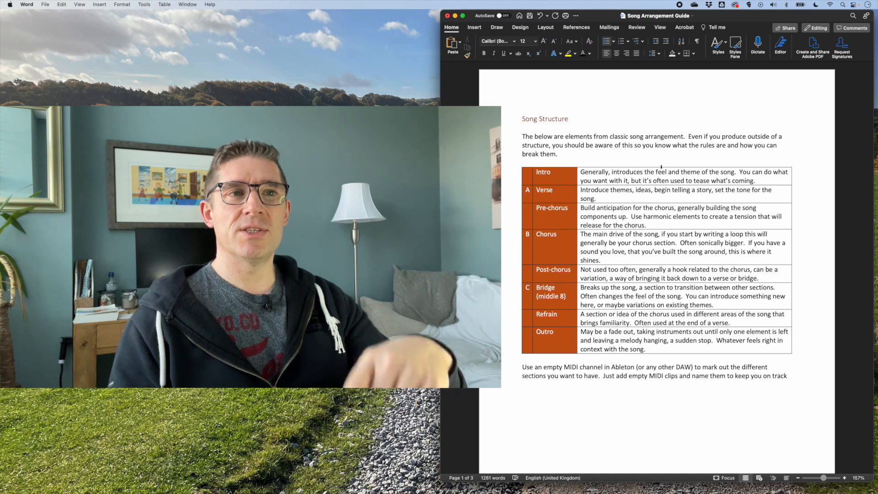
Read through the song structure elements and the notes that follow in the Song Arrangement Guide
scroll(654, 169, "down", 4)
scroll(649, 171, "down", 20)
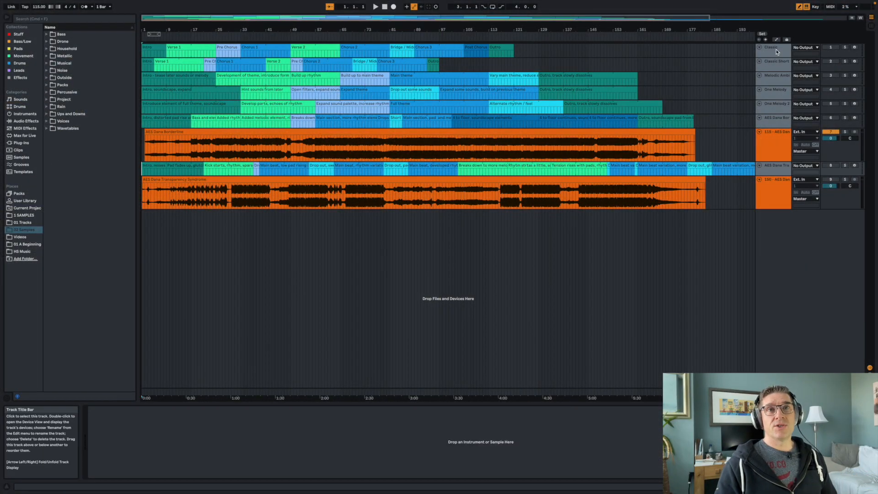
Switch to Ableton Live and go through the arrangement template tracks one by one, from Classic to One Melody 2
left_click(775, 51)
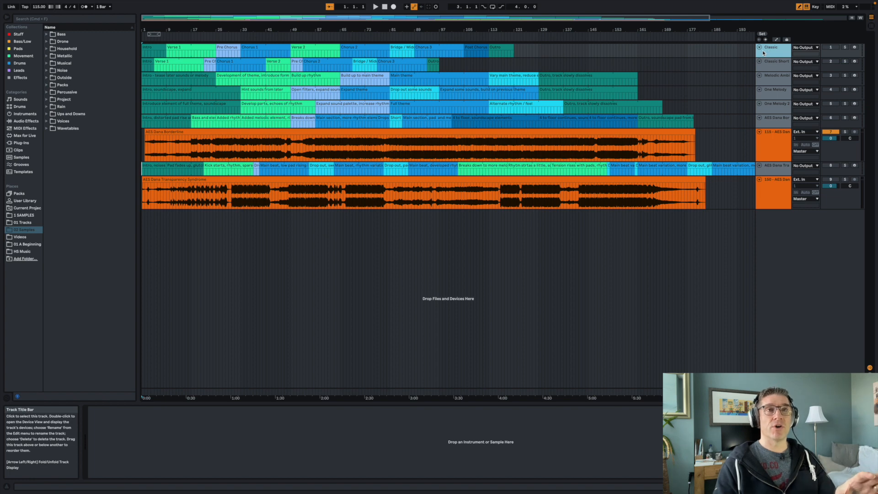
left_click(780, 68)
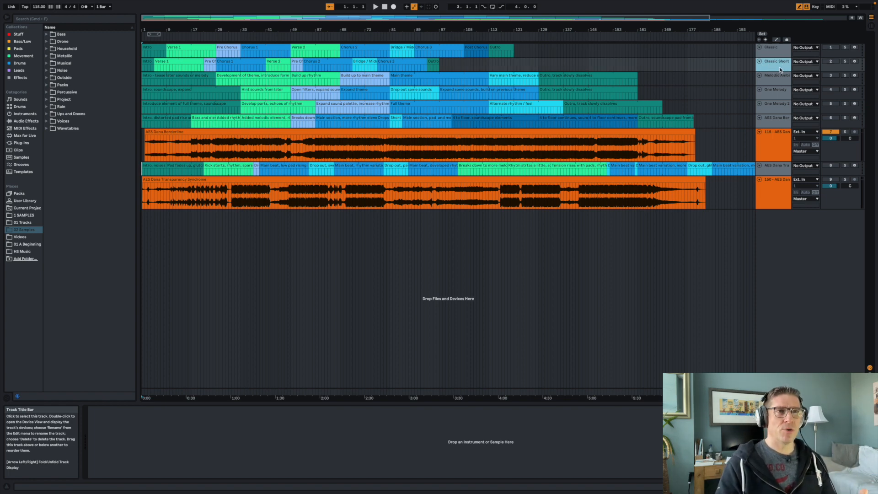
left_click(775, 73)
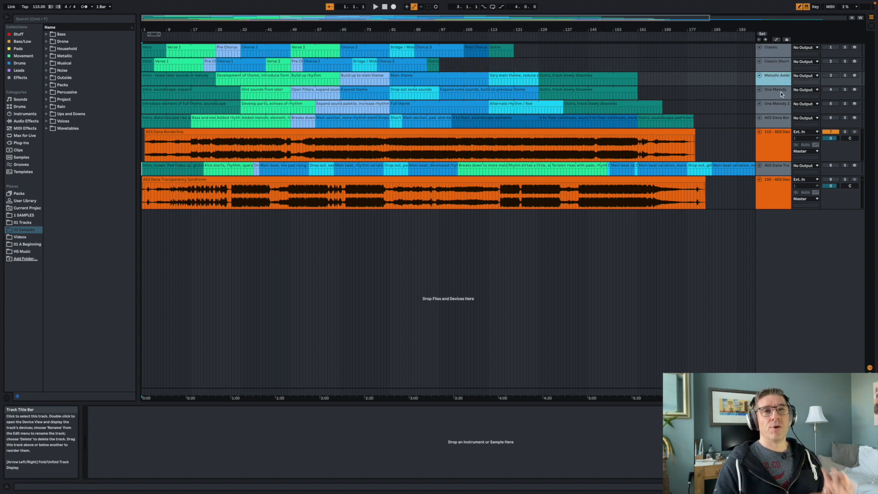
left_click(780, 94)
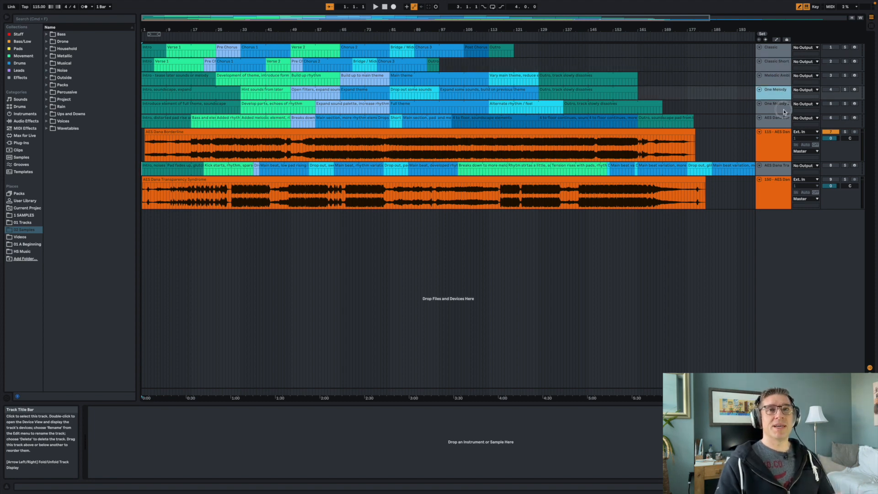
left_click(783, 109)
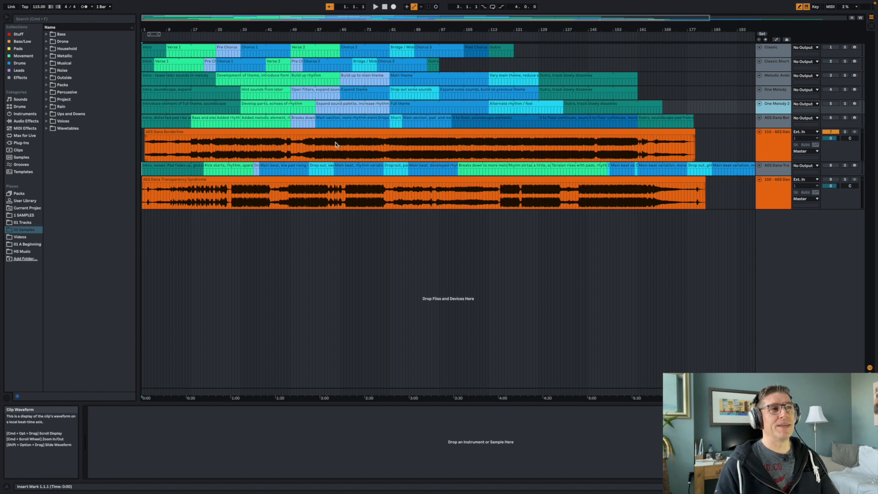
Examine the One Melody template's clips, covering the intro soundscape, the hinted sounds and the section that drops out some sounds
left_click_drag(173, 29, 241, 78)
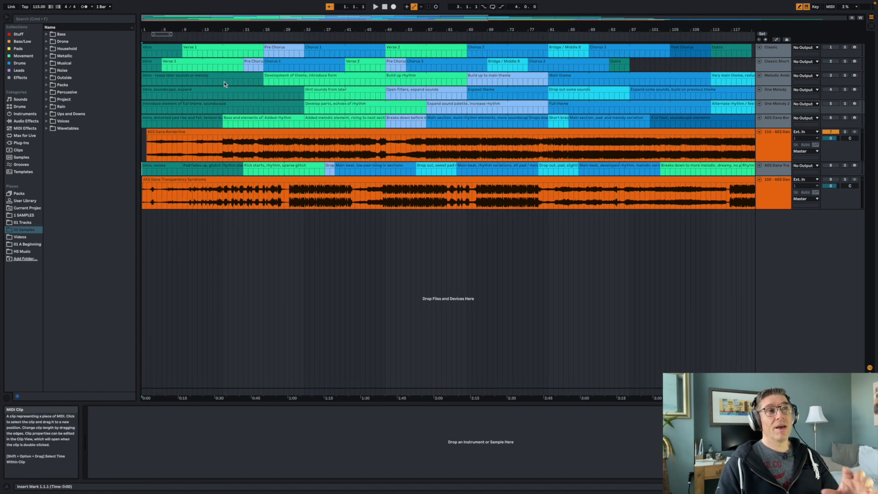
left_click(231, 90)
left_click(365, 90)
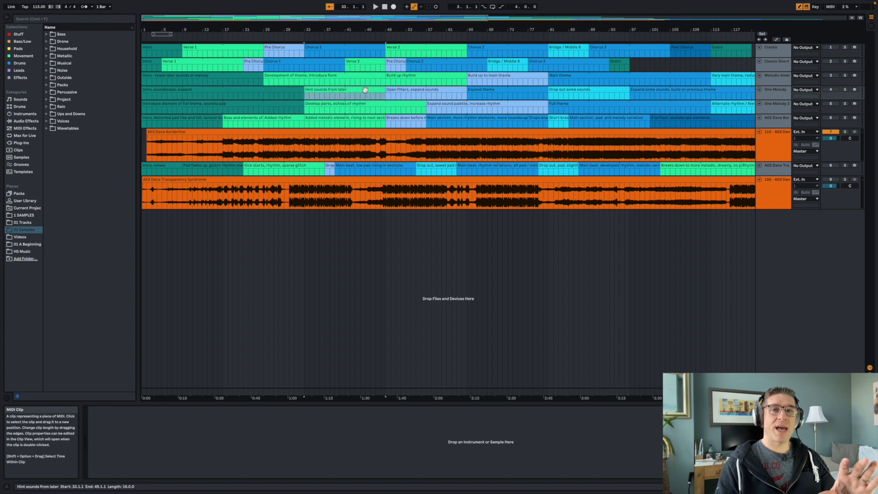
left_click(261, 91)
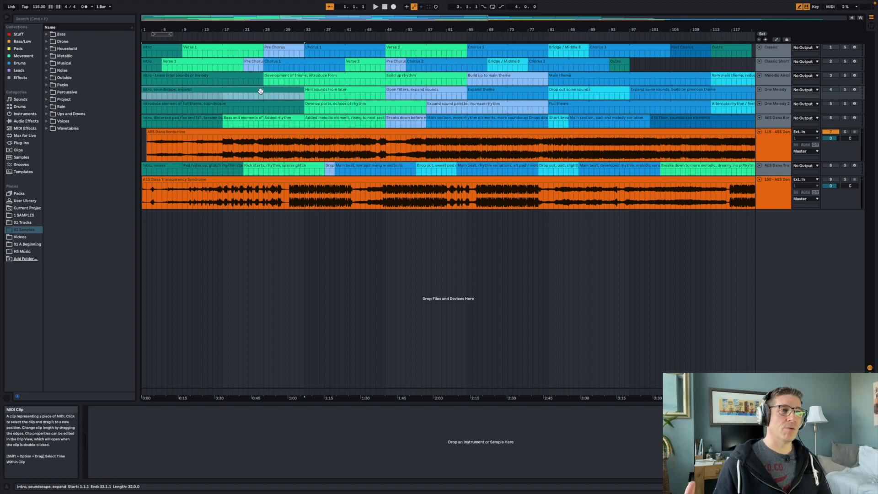
left_click(359, 92)
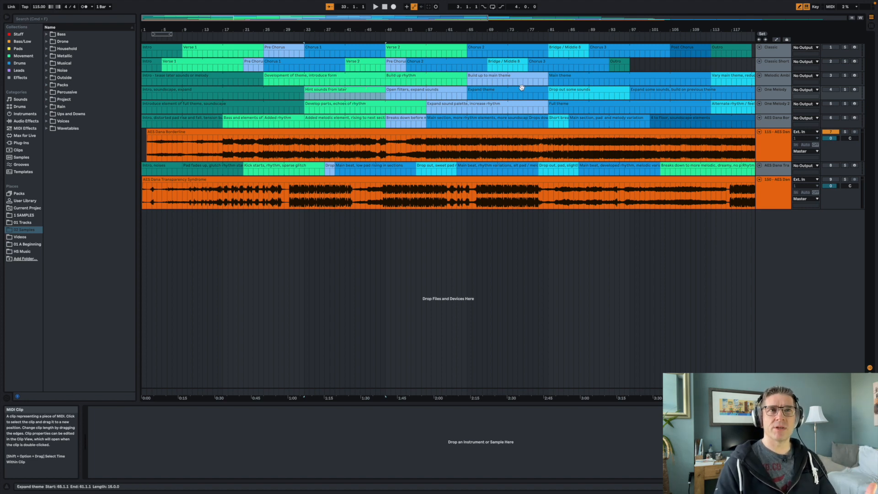
left_click(581, 89)
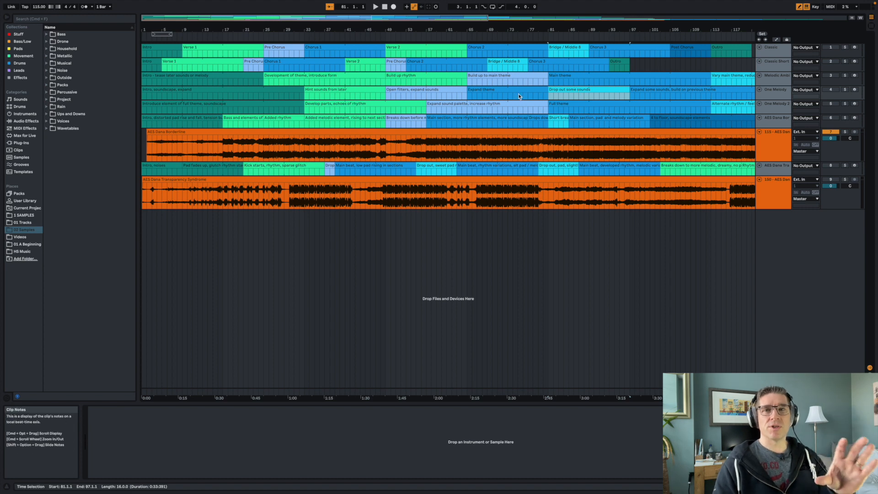
Compare One Melody's filter-opening, theme and drop-out clips with the pre-chorus, chorus and bridge clips of the classic templates
left_click(279, 48)
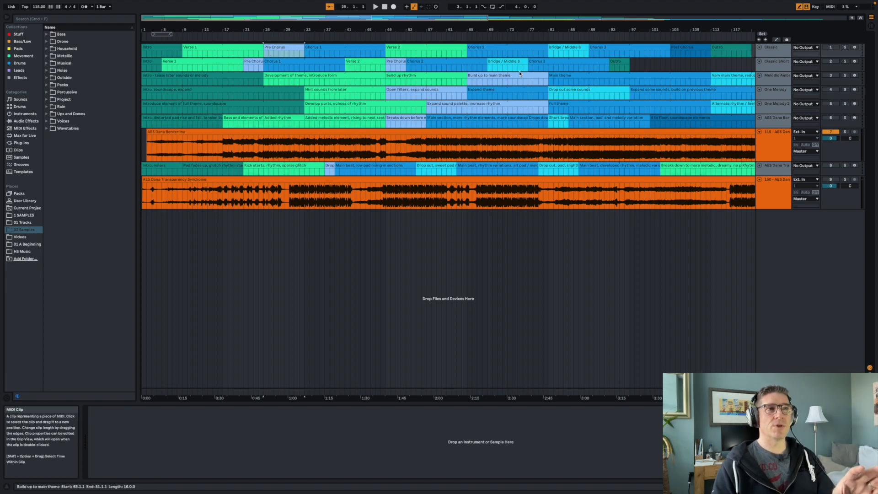
left_click(506, 75)
left_click(423, 81)
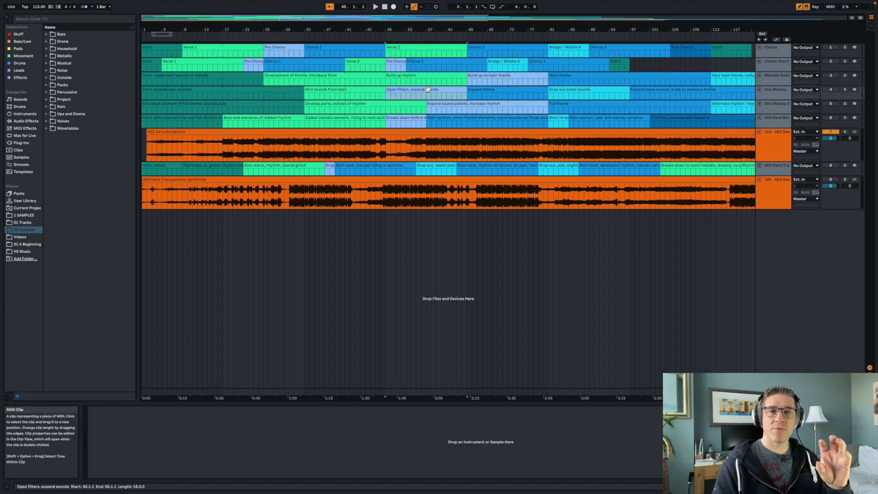
left_click(373, 53)
left_click(518, 92)
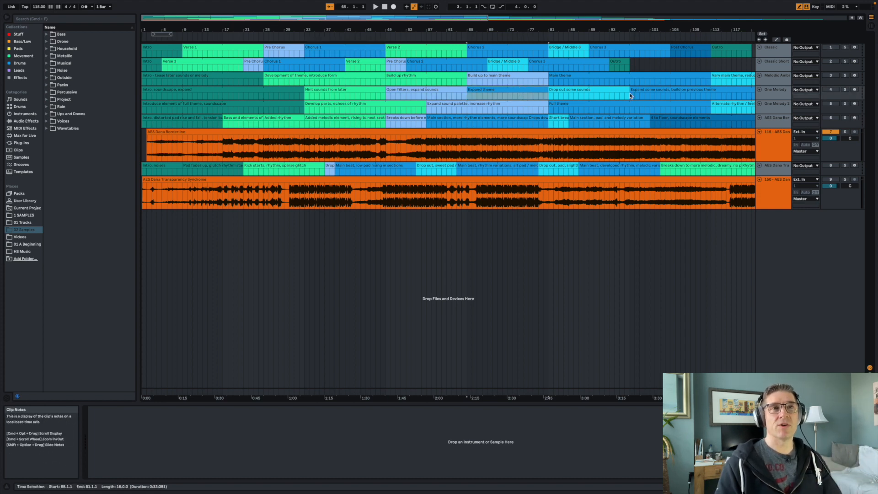
left_click(601, 90)
left_click(512, 62)
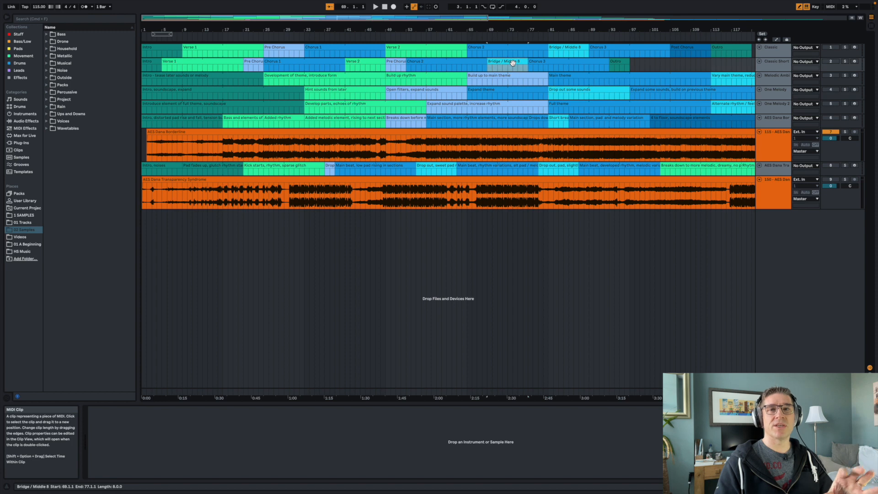
Review One Melody's final section that builds on the previous theme, through to its slowly dissolving outro
left_click(683, 88)
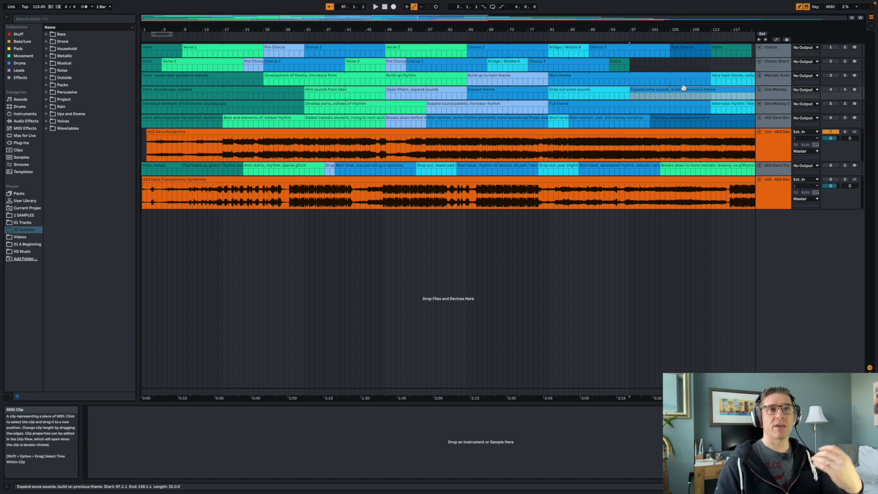
scroll(684, 88, "right", 5)
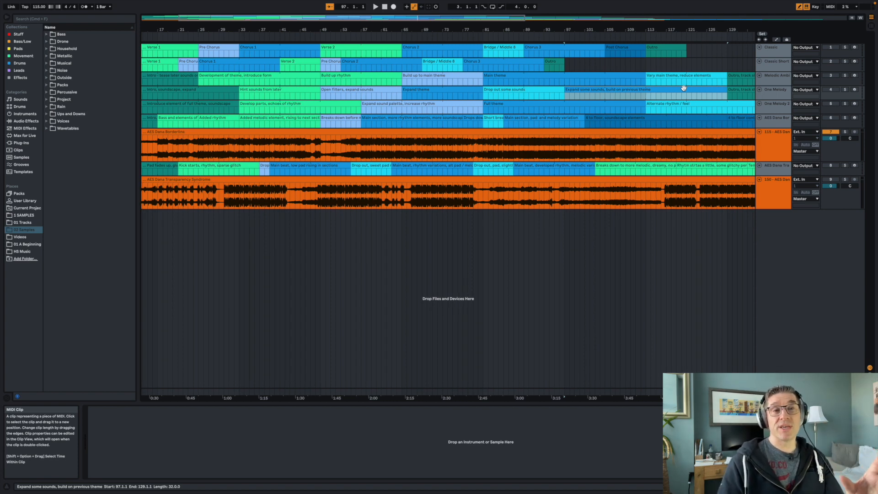
scroll(682, 88, "right", 12)
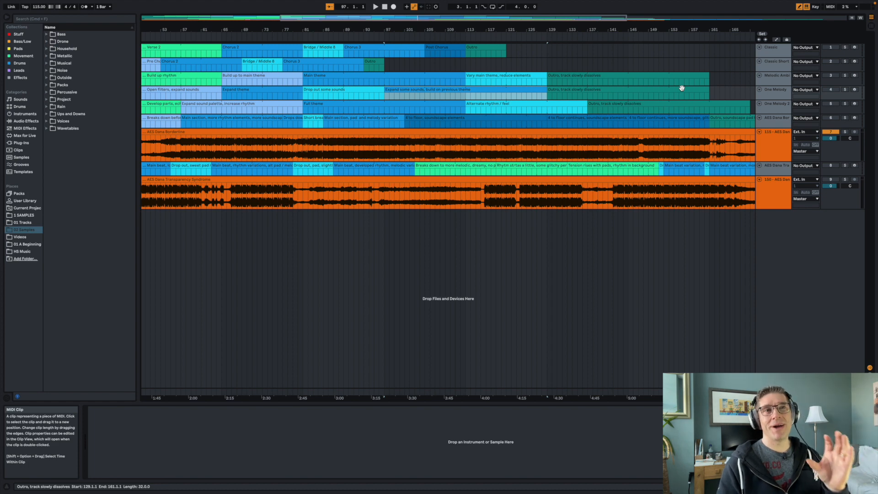
scroll(602, 102, "left", 17)
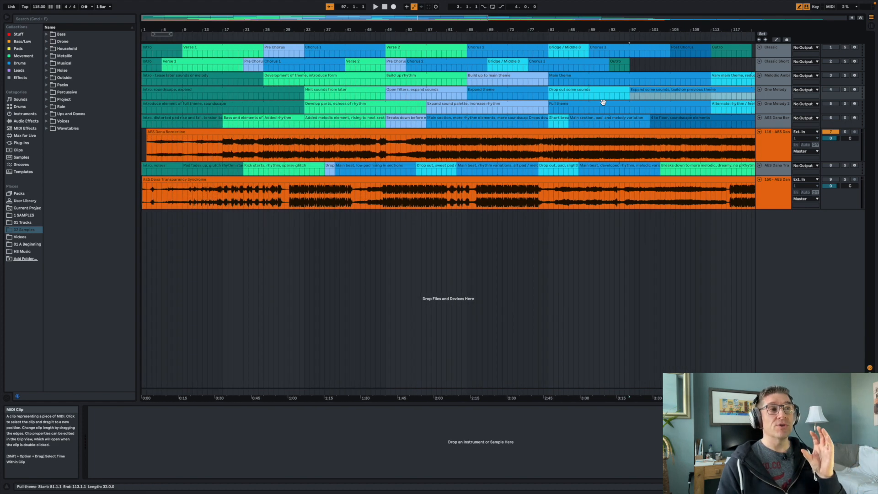
Deactivate the AES Dana Borderline audio track and select it for a closer view of its opening bars
left_click(831, 132)
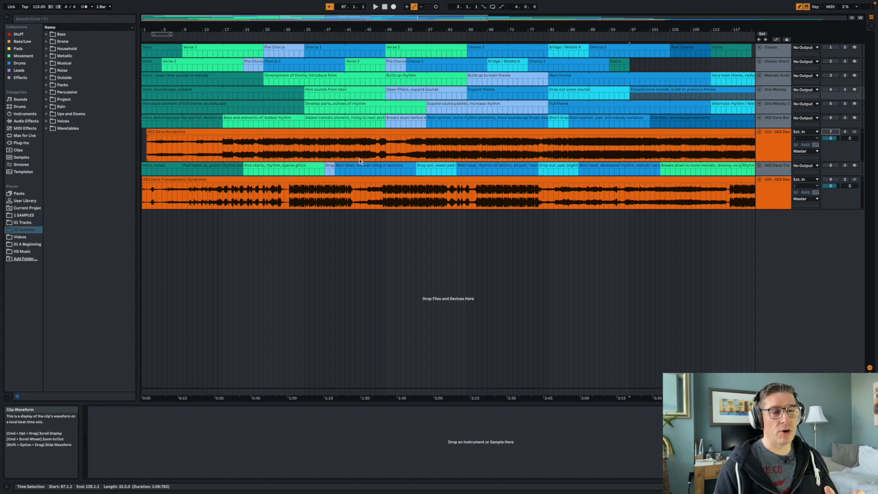
left_click_drag(171, 30, 176, 60)
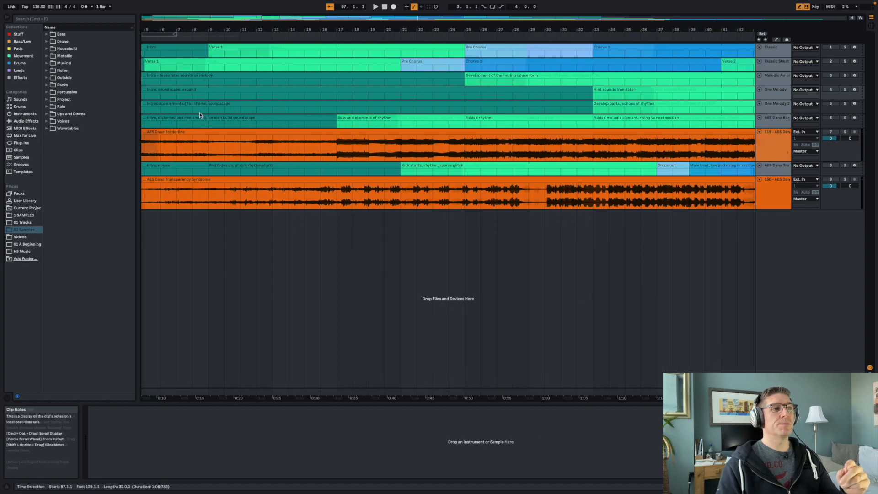
left_click(787, 152)
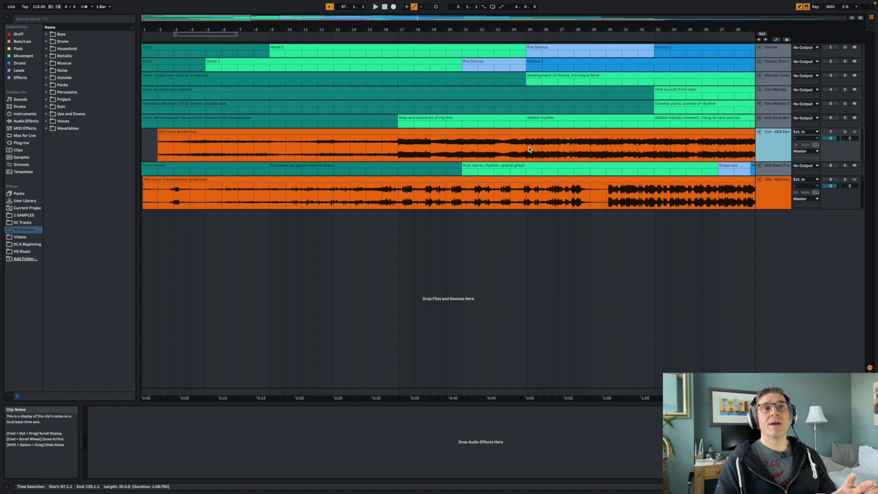
Examine the Borderline marker clips for the bass and rhythm, added rhythm, added melodic element and breakdown before the main beat
left_click(532, 122)
left_click(501, 117)
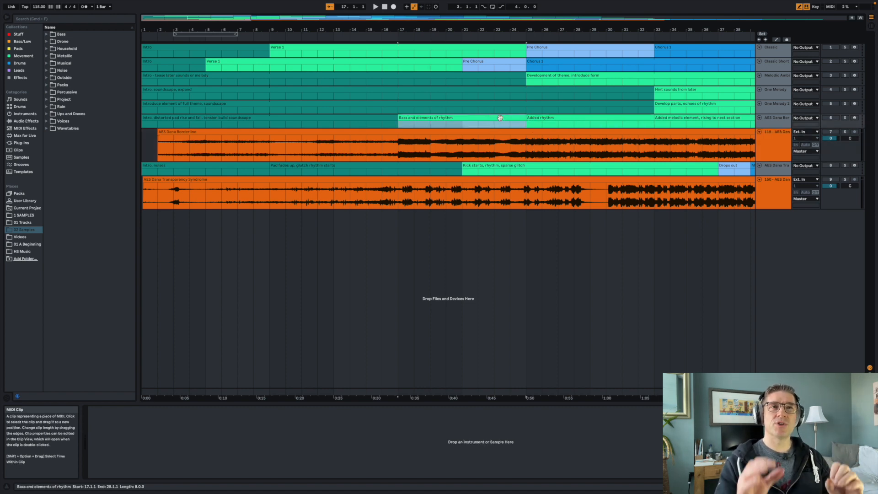
scroll(500, 118, "right", 5)
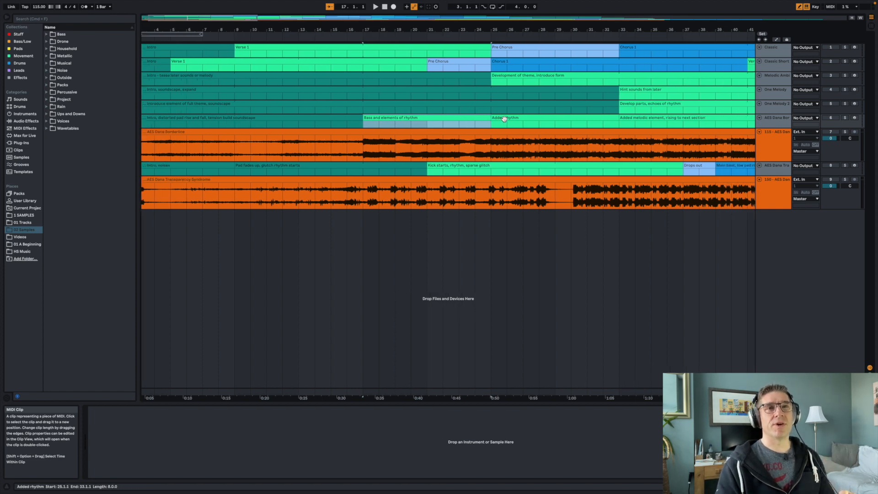
left_click(552, 127)
scroll(549, 127, "right", 8)
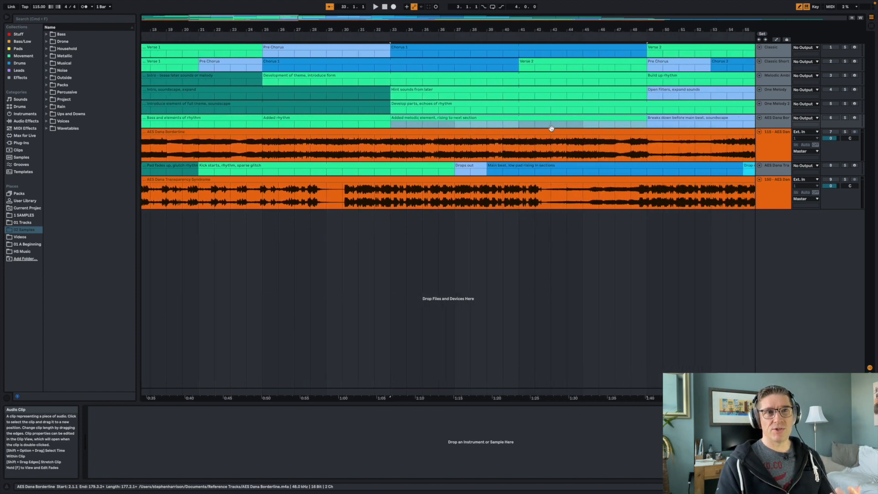
scroll(537, 125, "right", 4)
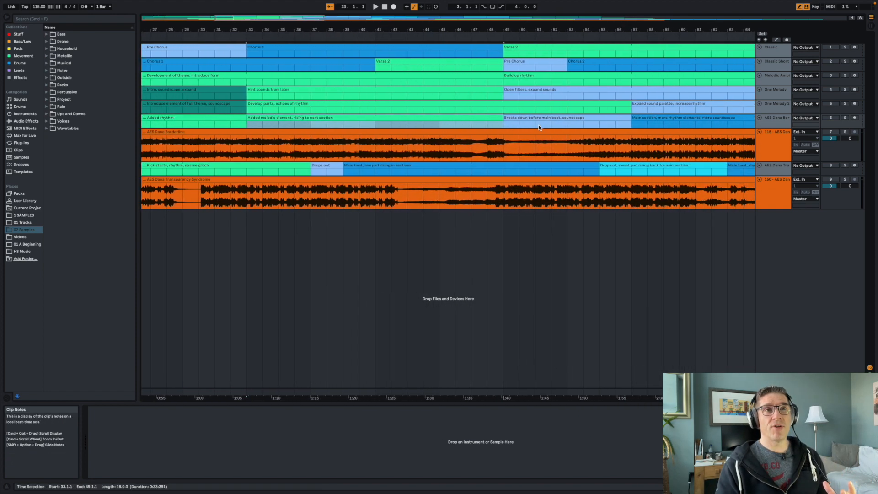
left_click(538, 119)
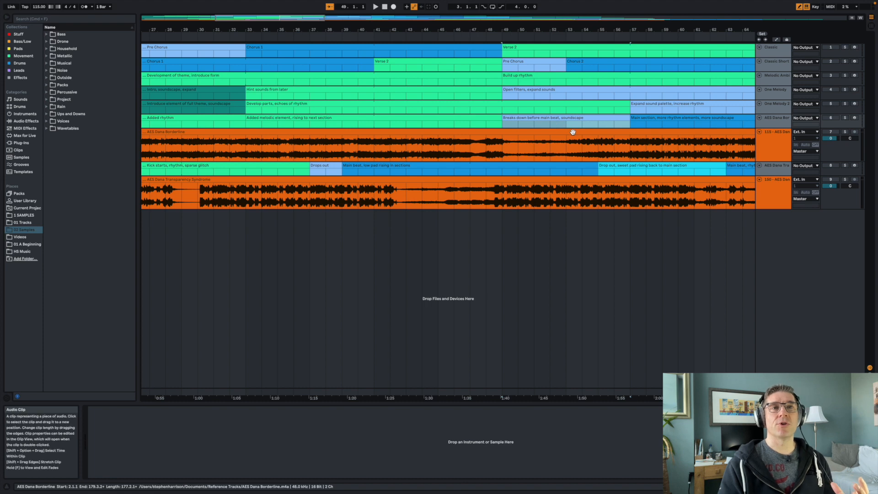
Follow the Borderline markers from the main section through the short break to the first 4 to floor clip
scroll(572, 131, "right", 11)
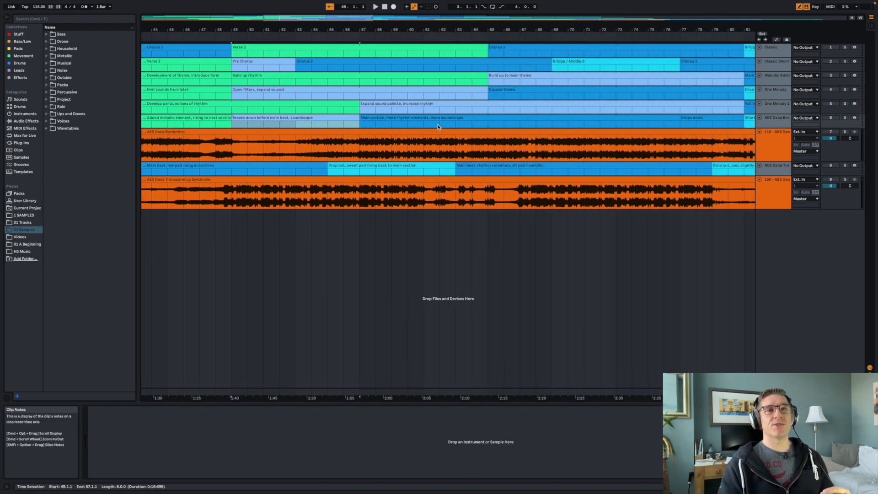
scroll(436, 125, "right", 2)
scroll(587, 143, "right", 9)
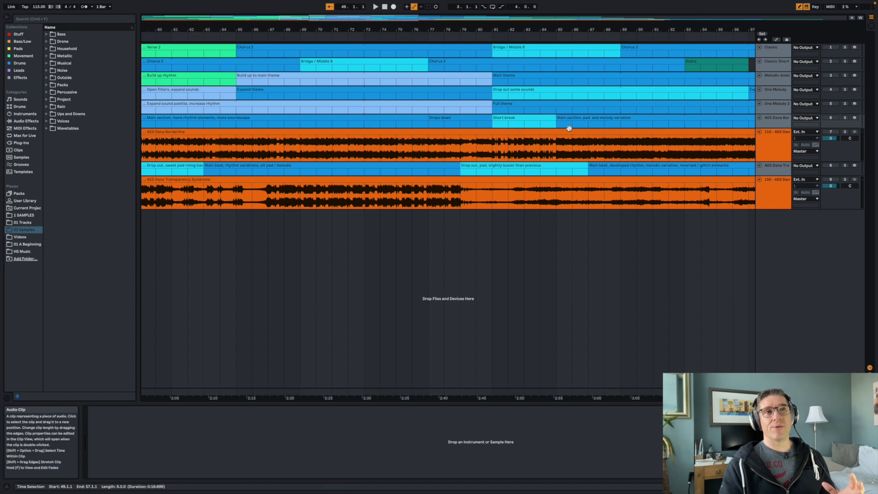
scroll(568, 130, "right", 7)
scroll(567, 130, "right", 9)
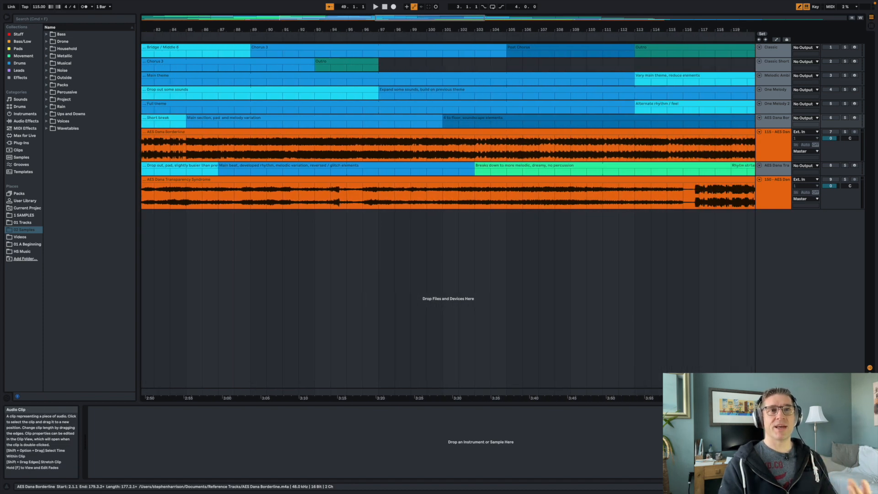
left_click(520, 117)
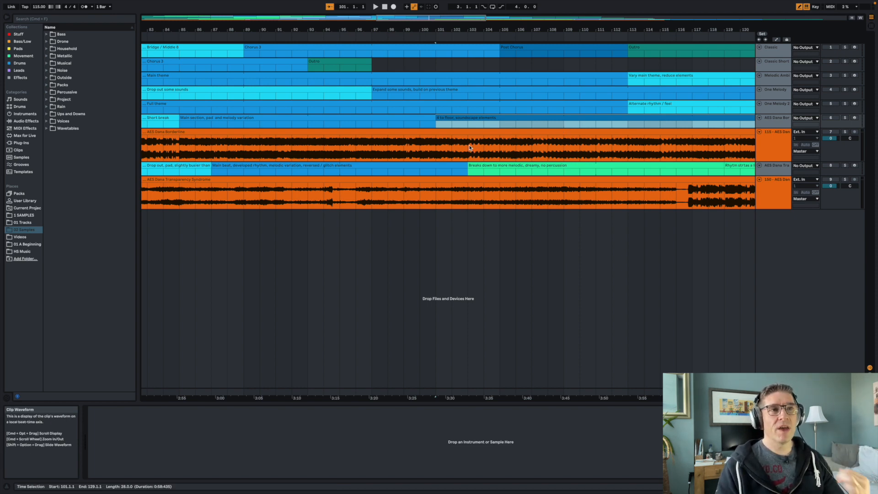
Follow the AES Dana Borderline markers through the continuing 4 to floor sections to the outro with the soundscape pad from the beginning
scroll(506, 145, "right", 15)
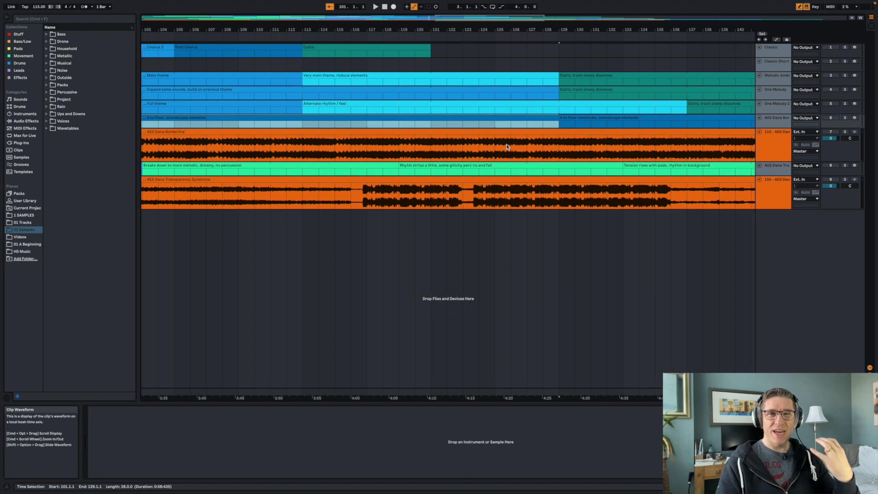
scroll(507, 144, "right", 2)
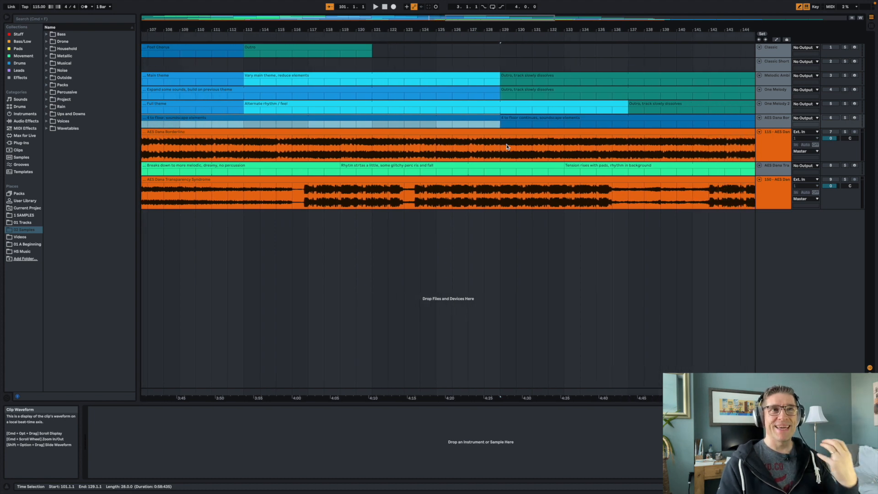
left_click(536, 117)
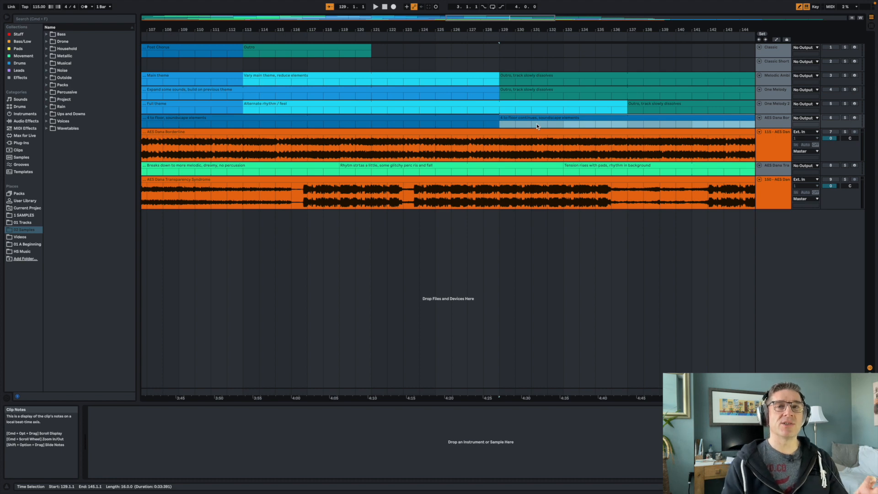
scroll(537, 125, "right", 15)
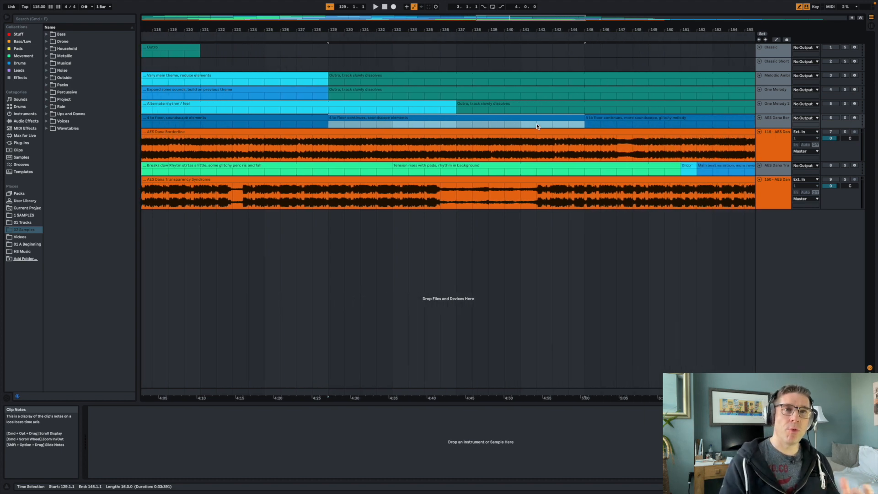
left_click(502, 116)
left_click(627, 118)
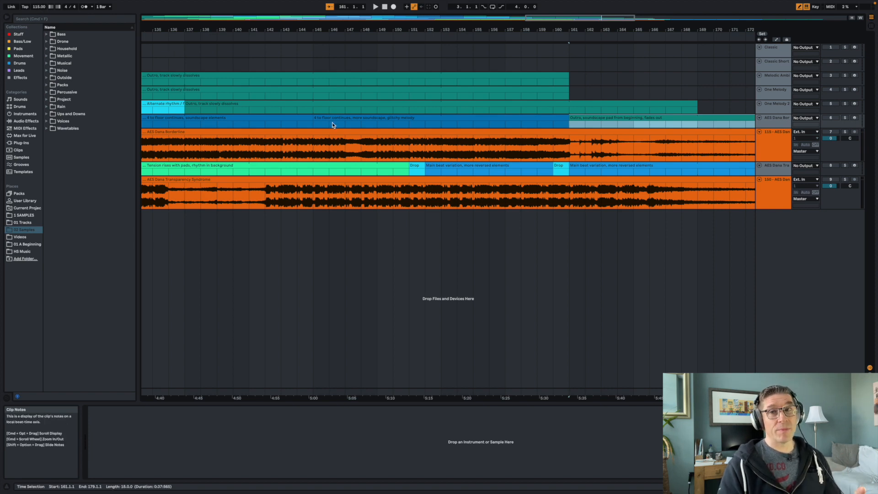
Select the AES Dana Transparency Syndrome audio track and set the project tempo to 150 BPM
left_click(780, 145)
left_click(779, 194)
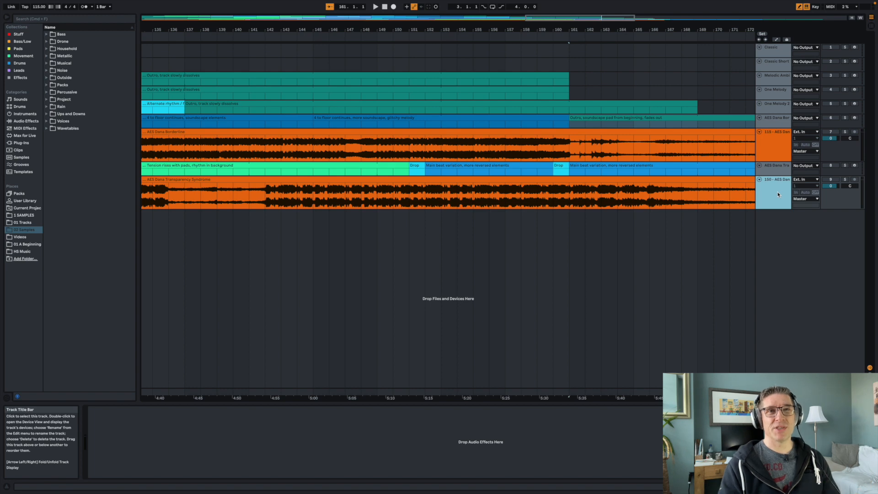
left_click(38, 7)
type("150")
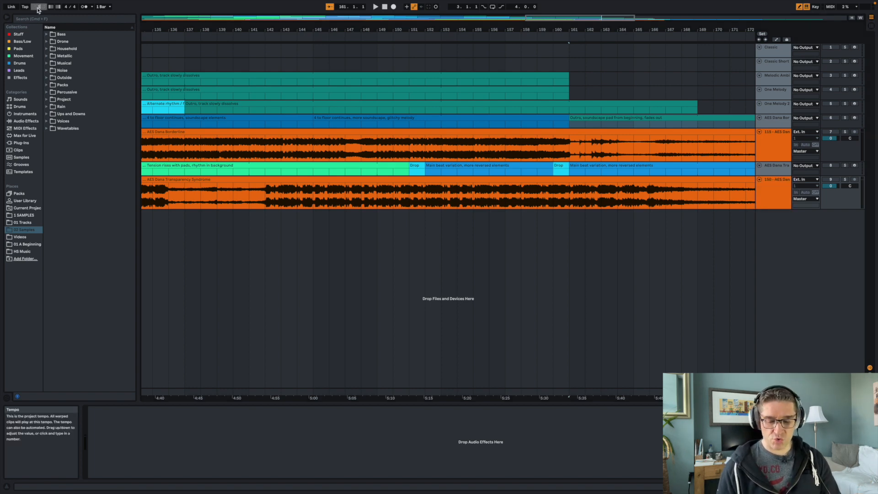
key("Return")
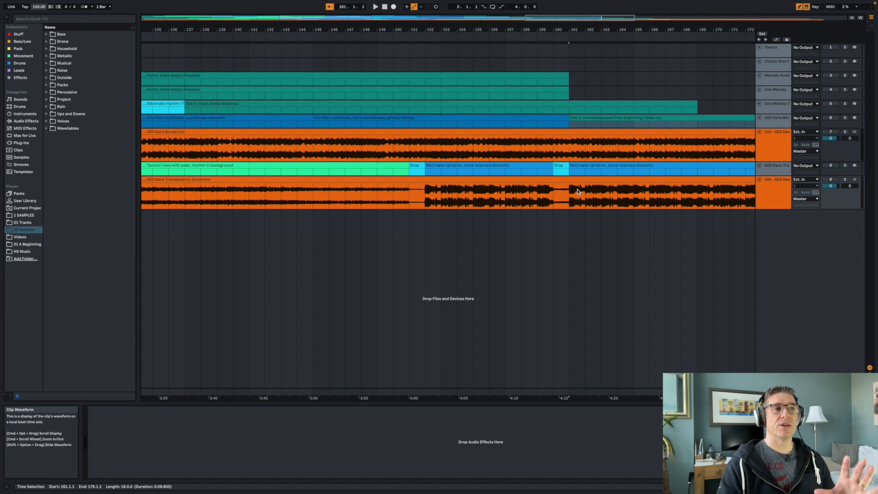
Review the Transparency Syndrome markers from the opening through the kick start and main beat to the drop out with the sweet pad
scroll(189, 191, "left", 20)
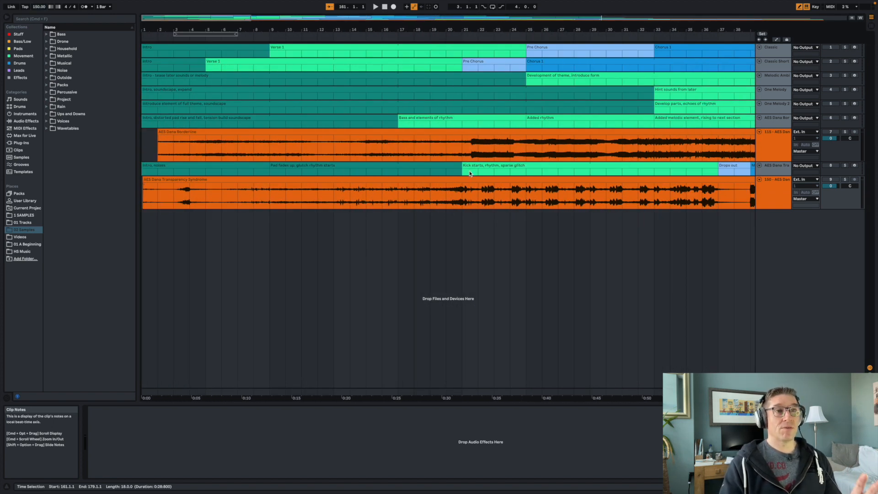
scroll(470, 173, "right", 6)
scroll(470, 173, "right", 10)
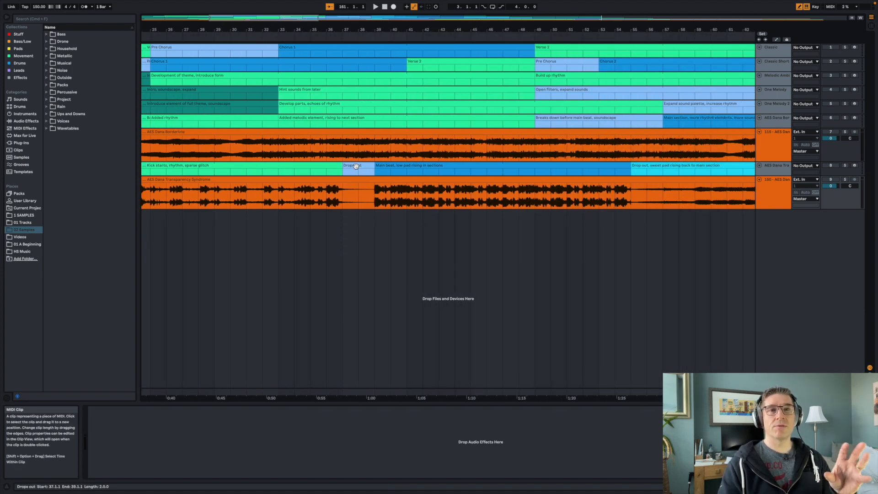
left_click(485, 170)
scroll(487, 170, "right", 12)
left_click(424, 167)
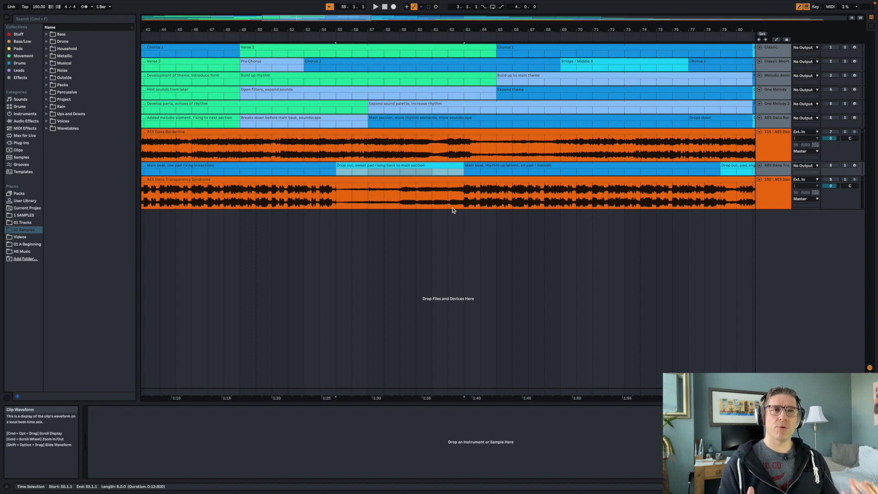
Examine the Transparency Syndrome markers for the rhythm variations, the slightly busier drop out and the developed main beat with reversed and glitch elements
scroll(520, 178, "right", 12)
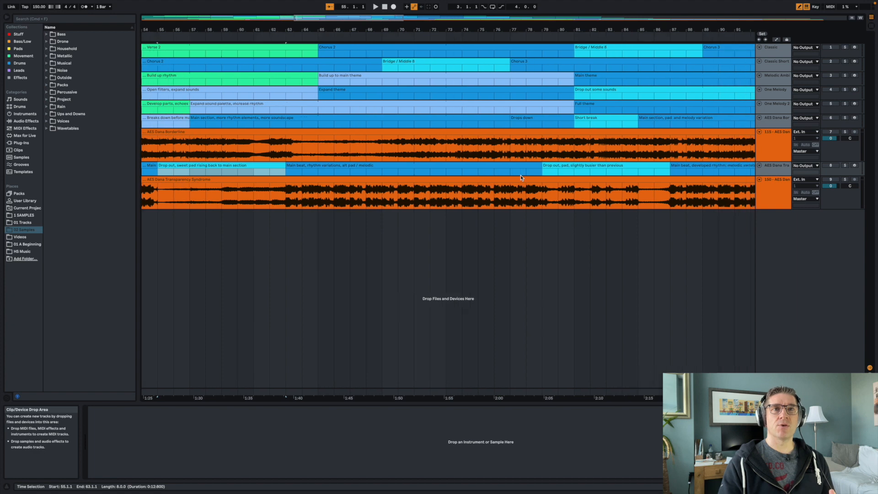
scroll(521, 178, "right", 8)
left_click(337, 165)
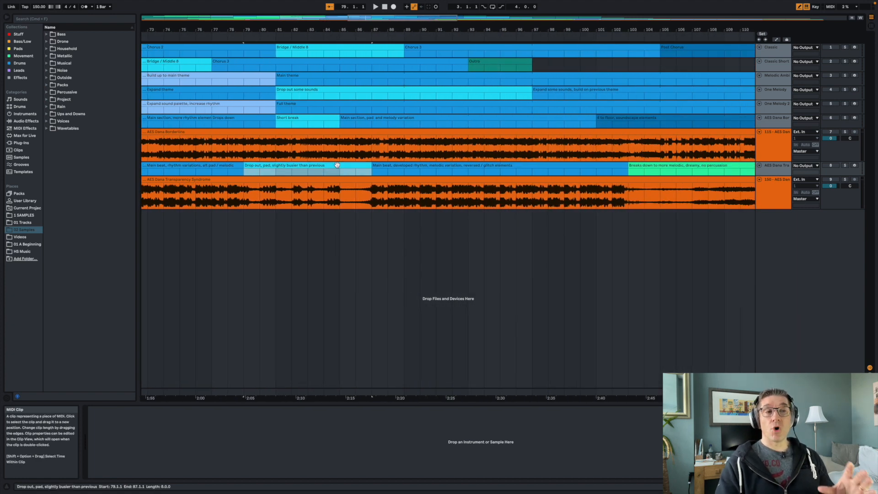
left_click(451, 166)
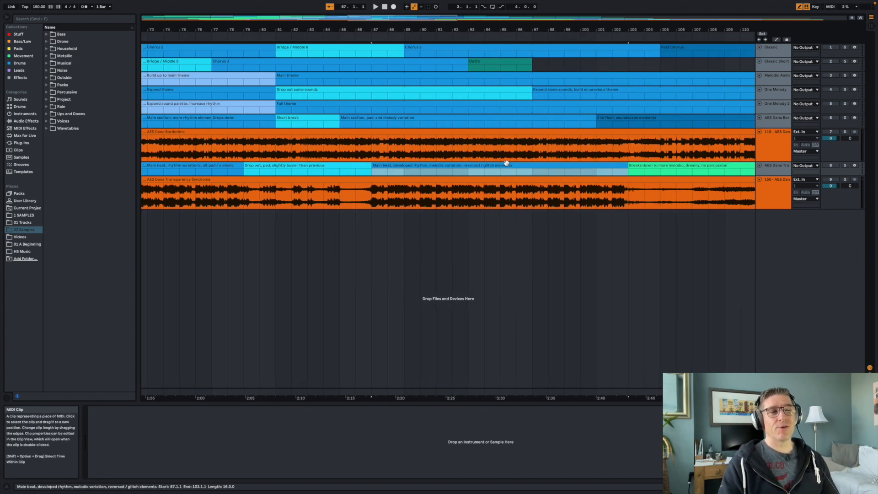
Examine the Transparency Syndrome breakdown markers, from the melodic, dreamy section through the glitchy percussion to the rising tension with pads
scroll(506, 162, "right", 15)
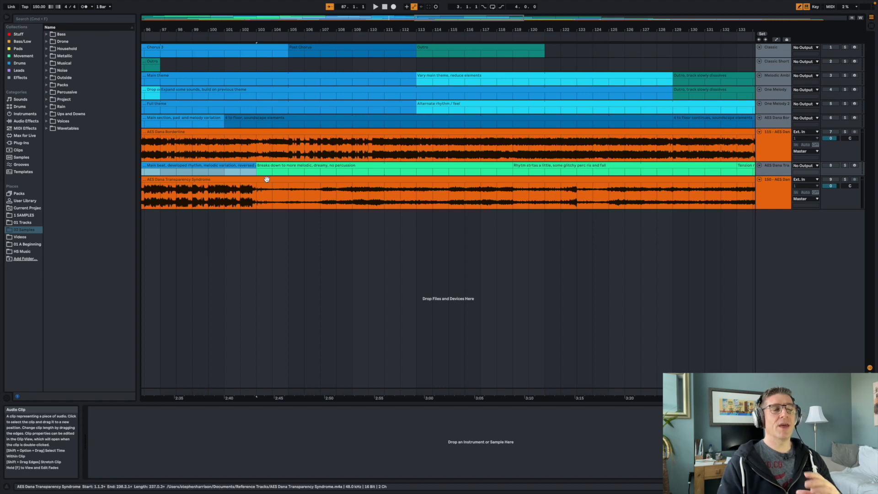
left_click(447, 167)
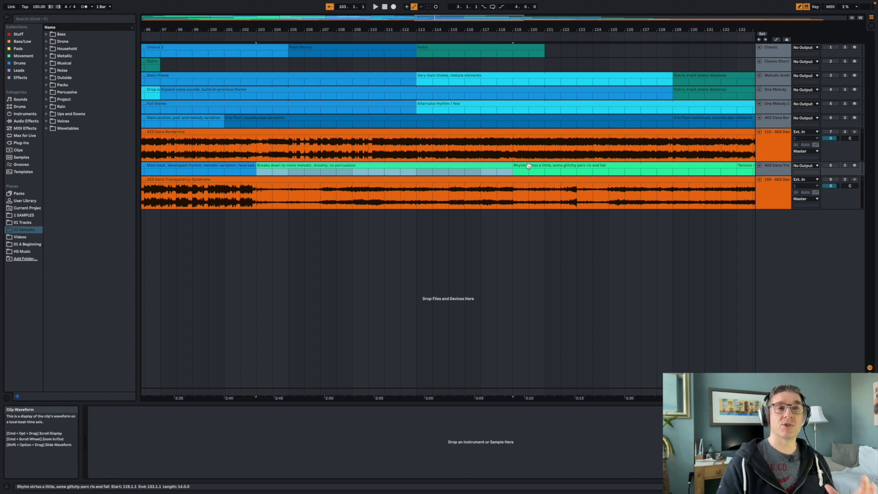
scroll(529, 166, "right", 10)
left_click(275, 167)
scroll(275, 167, "left", 5)
scroll(275, 167, "left", 4)
left_click(275, 166)
left_click(481, 165)
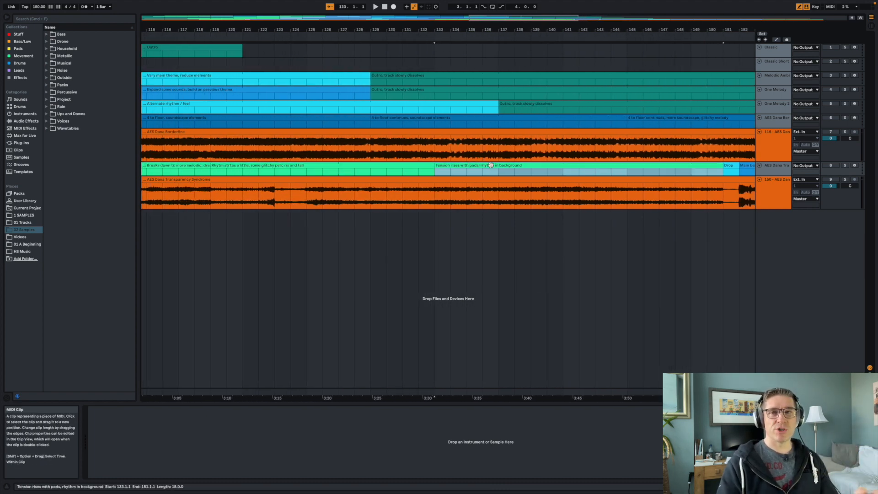
Follow the remaining Transparency Syndrome markers from the short drop through the main beat variations and glitchy pad drop out to the outro
scroll(491, 165, "right", 3)
scroll(494, 165, "right", 2)
left_click(523, 167)
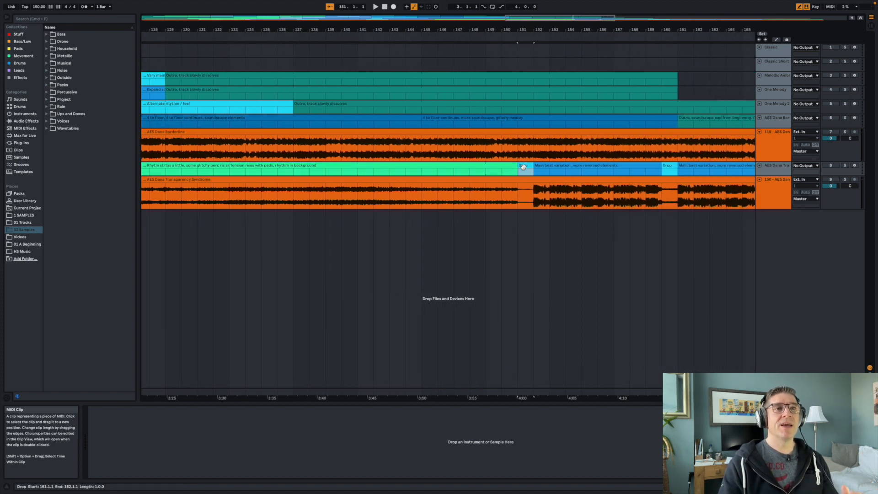
left_click(627, 167)
scroll(636, 166, "right", 8)
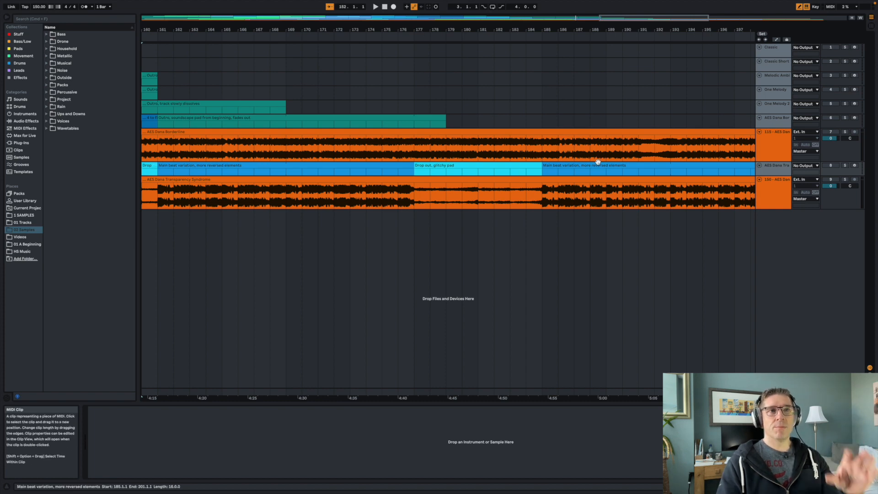
scroll(586, 174, "right", 8)
scroll(585, 177, "right", 5)
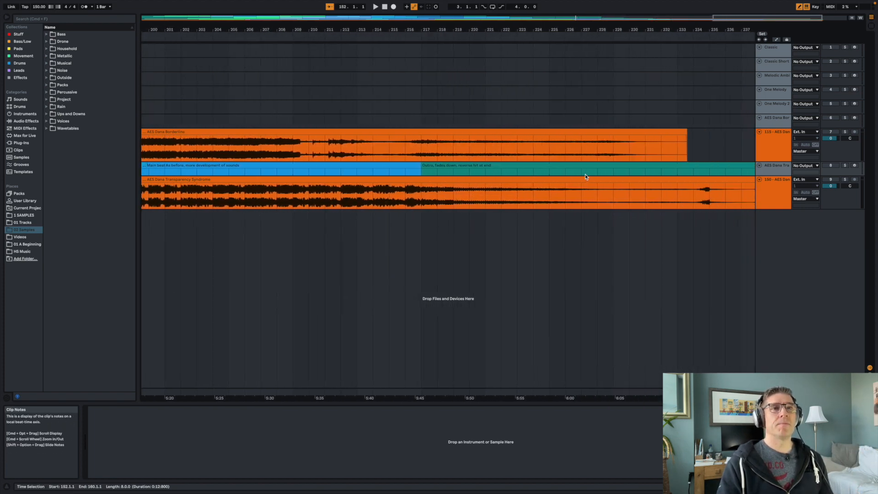
left_click_drag(476, 28, 711, 27)
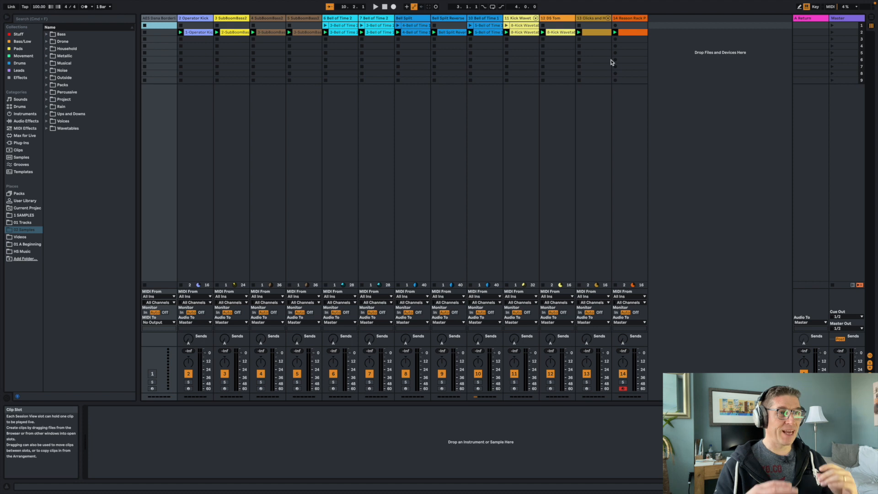
Inspect the devices on the two Bell of Time 2 tracks and the Bell Split track, and launch the second scene
left_click(340, 135)
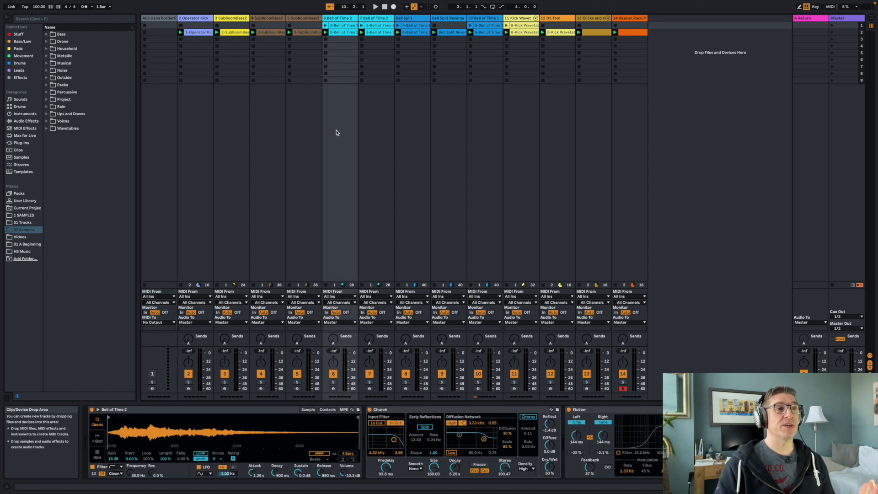
left_click(372, 193)
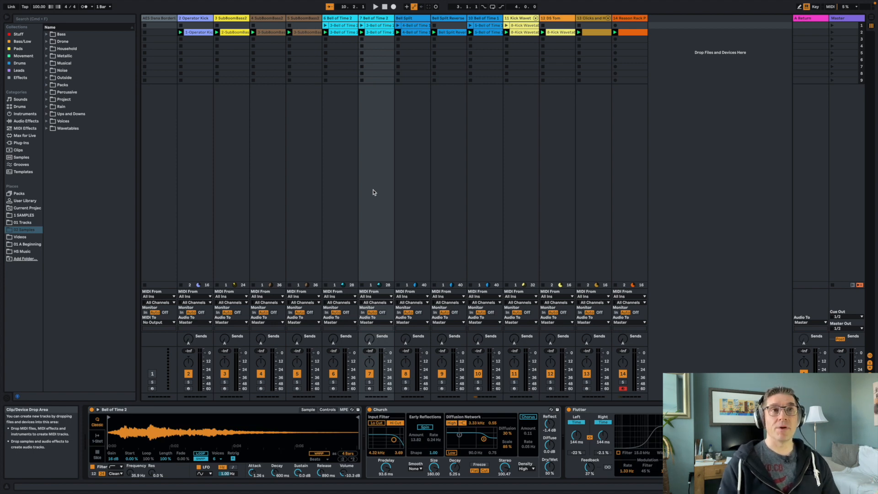
left_click(403, 132)
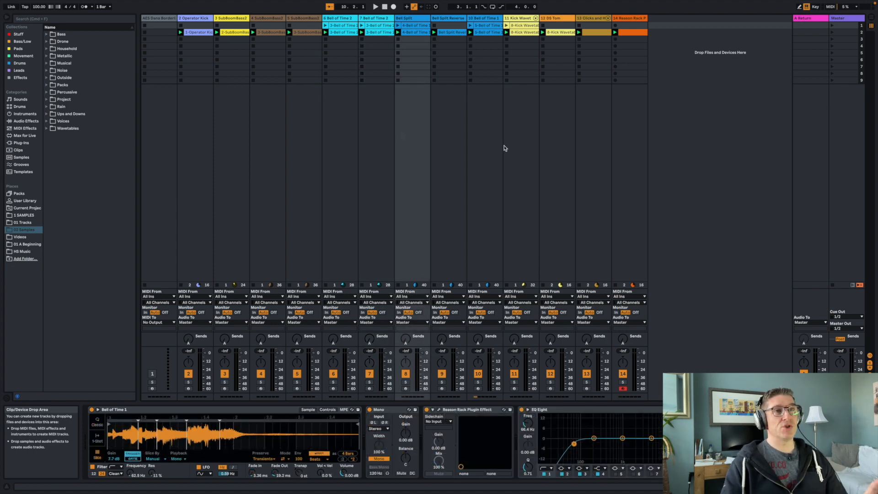
left_click(832, 33)
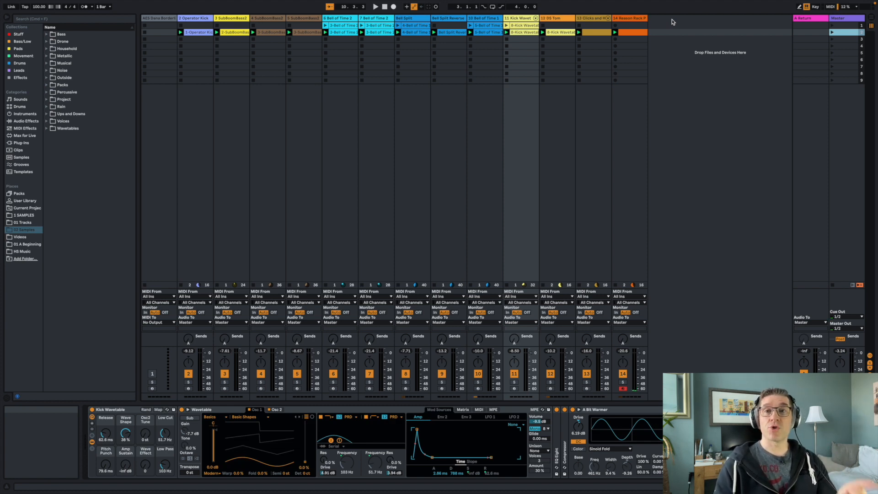
Switch to the Arrangement View, select the AES Dana Borderline marker track and return all tracks to arrangement playback
key("Tab")
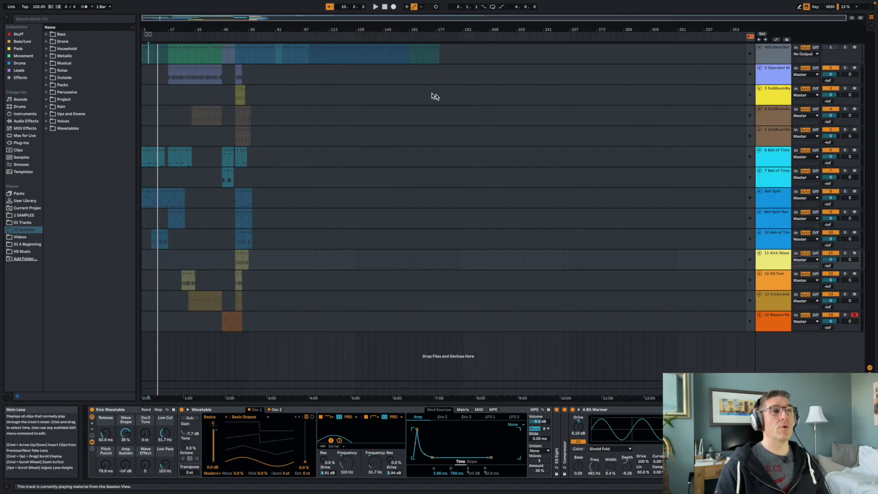
left_click(779, 55)
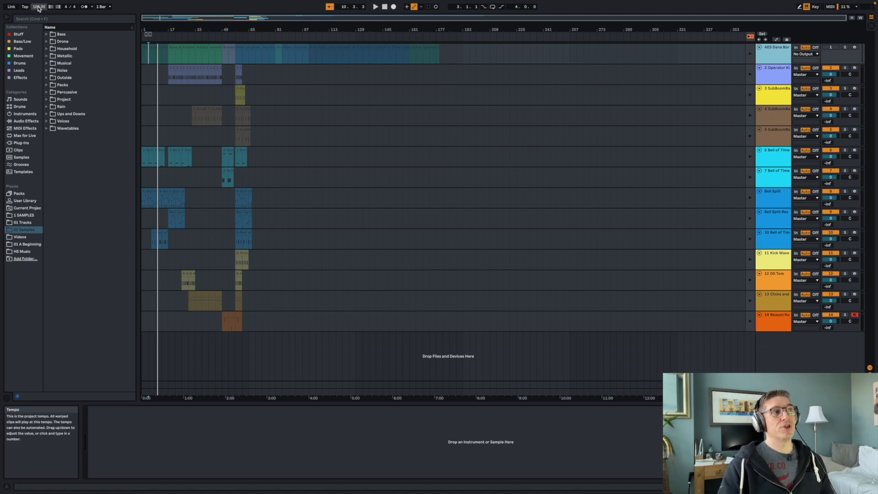
left_click(750, 36)
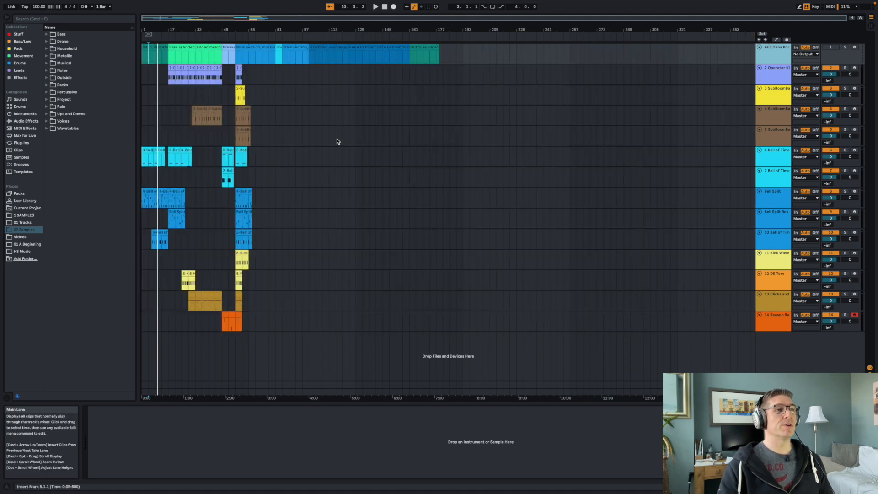
Play the arrangement from bar 41 and get a closer view of the breakdown and main section around bar 57
left_click(209, 30)
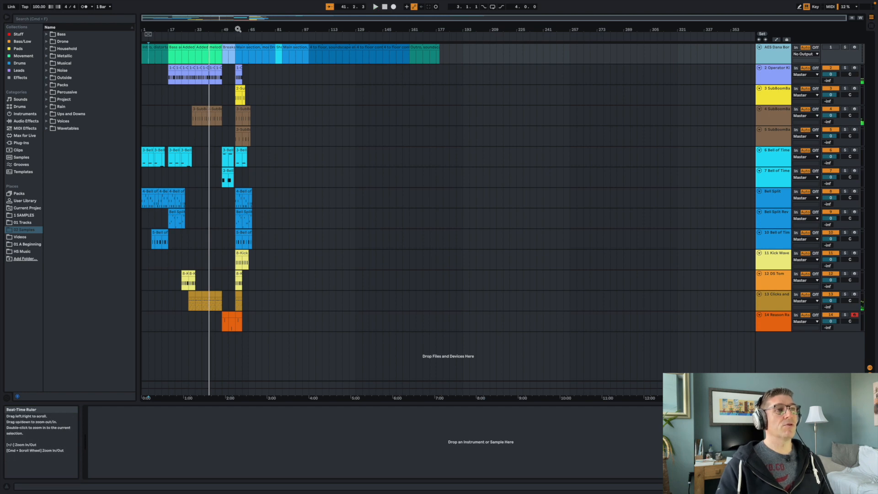
mouse_move(236, 28)
left_mouse_down()
mouse_move(235, 59)
mouse_move(238, 43)
left_mouse_up()
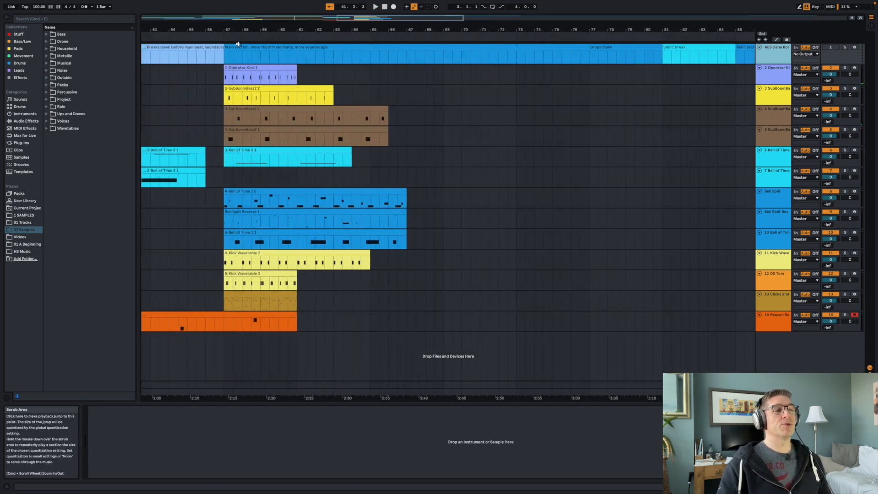
scroll(270, 118, "left", 5)
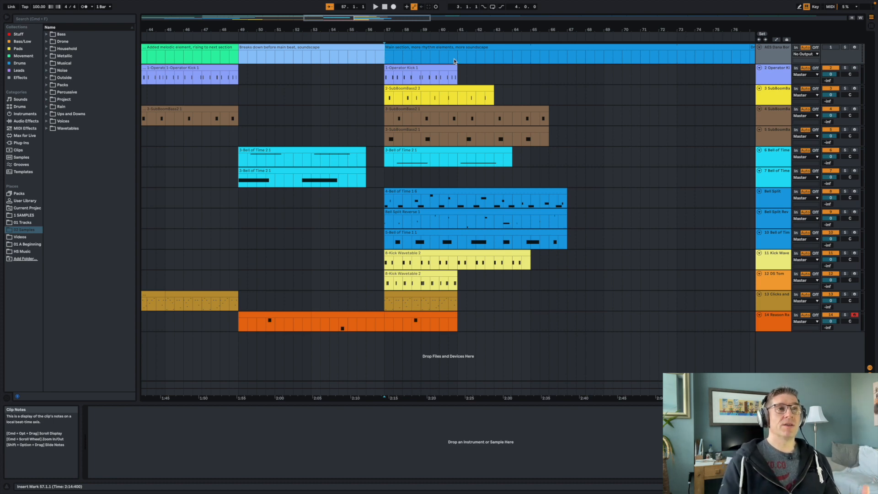
Duplicate the Operator Kick and SubBoomBass2 clips (tracks 2 and 3) that start at bar 57 to extend them through the main section
left_click(430, 67)
key("super+d")
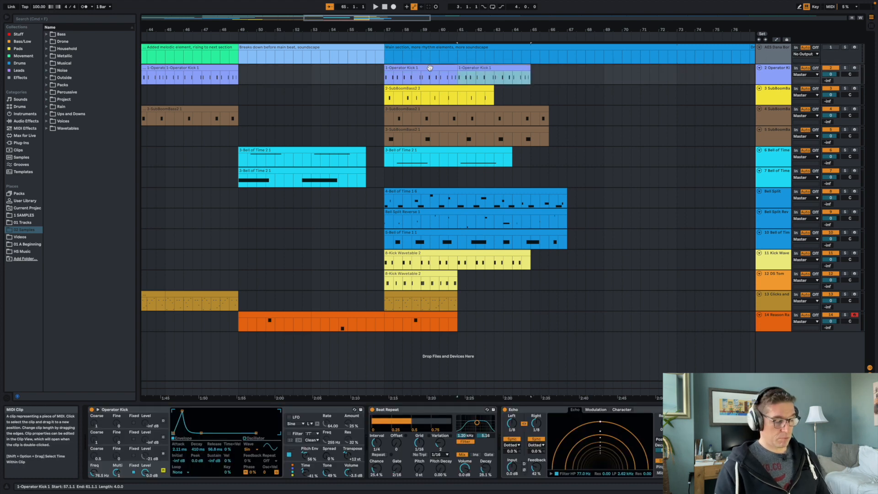
left_click(474, 103)
key("super+d")
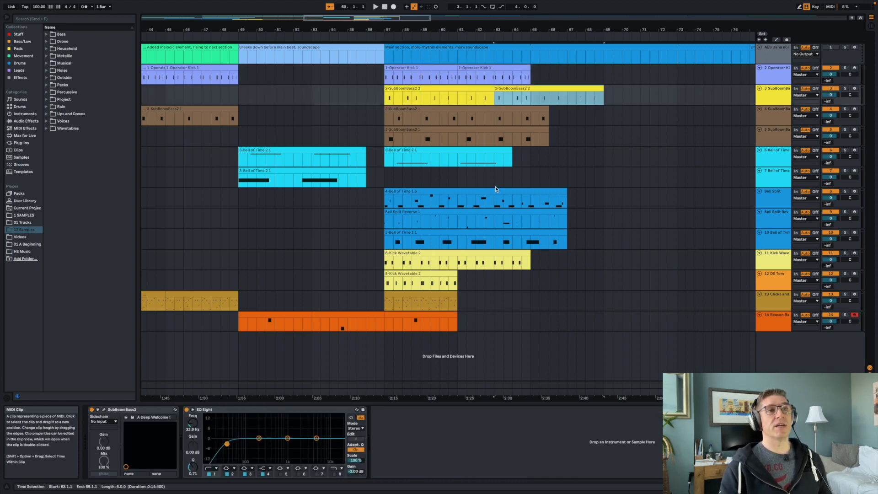
Duplicate the DS Tom and Clicks and Hits clips that start at bar 57, and play the main section from bar 57
left_click(436, 287)
key("super+d")
left_click(427, 295)
key("super+d")
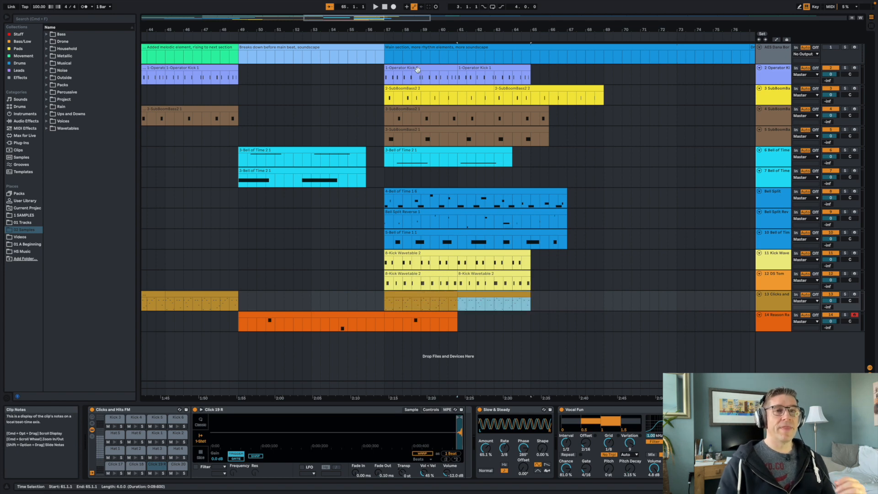
left_click(384, 44)
key("space")
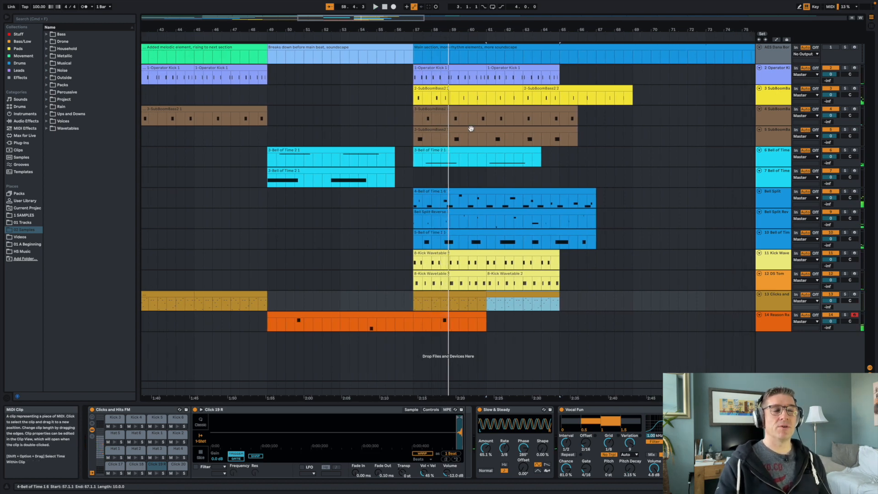
Play the arrangement from the start of the breakdown section at bar 49
left_click_drag(492, 28, 491, 13)
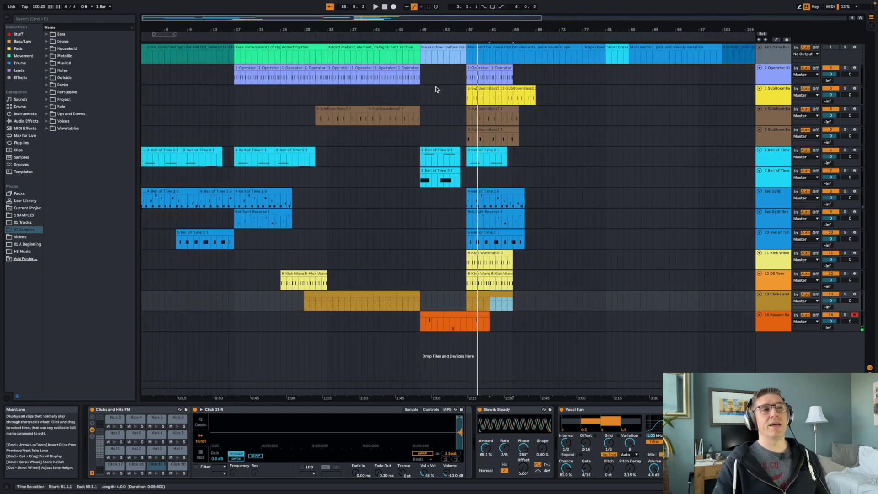
left_click(436, 91)
key("space")
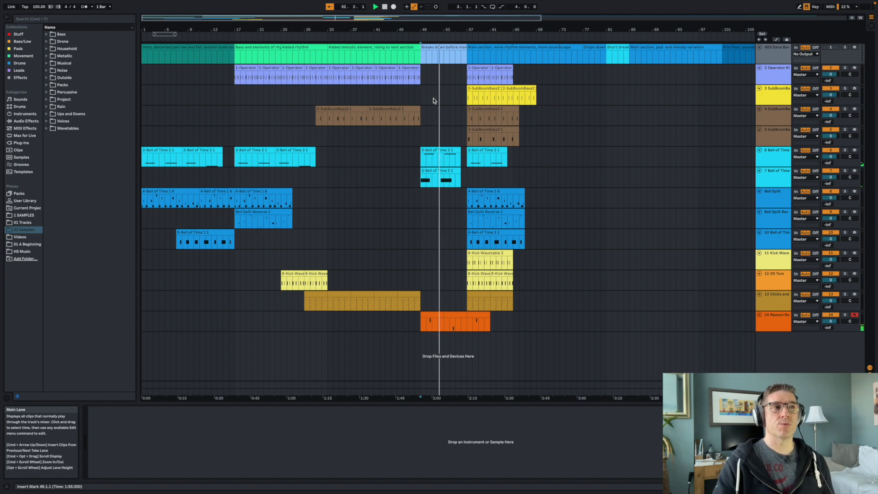
Extend the track 7 Bell of Time clip in the breakdown to bar 57 and set its loop length to 8 bars
left_click(465, 171)
left_click_drag(465, 171, 467, 171)
double_click(447, 171)
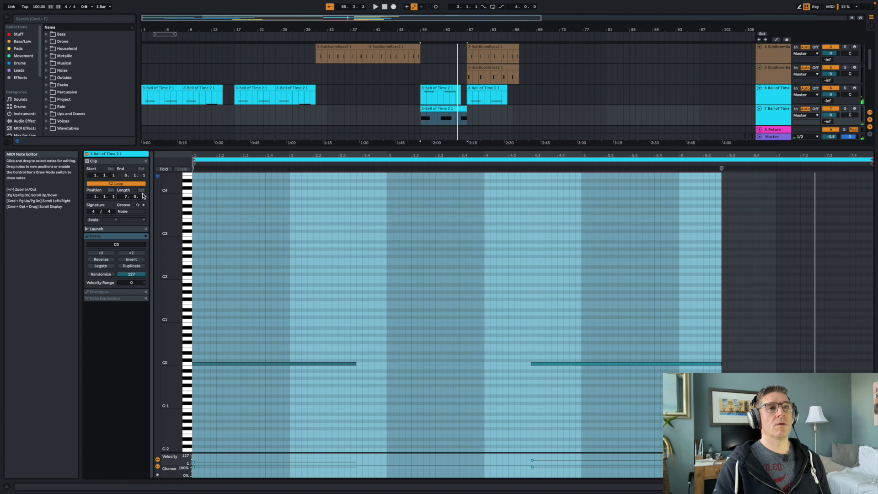
left_click(123, 198)
key("Return")
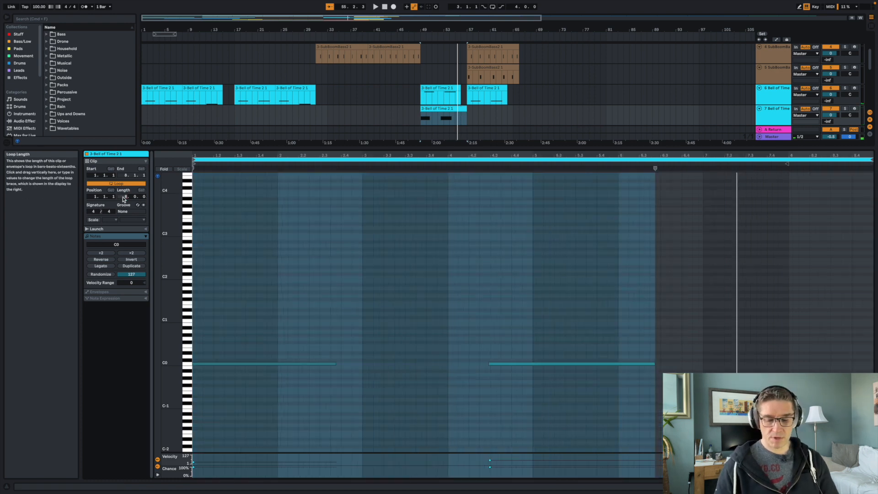
Copy the clip's second C0 note to C1 at bar 7 of the clip, and play the end of the breakdown
left_click(534, 365)
left_click_drag(532, 366, 714, 320)
key("space")
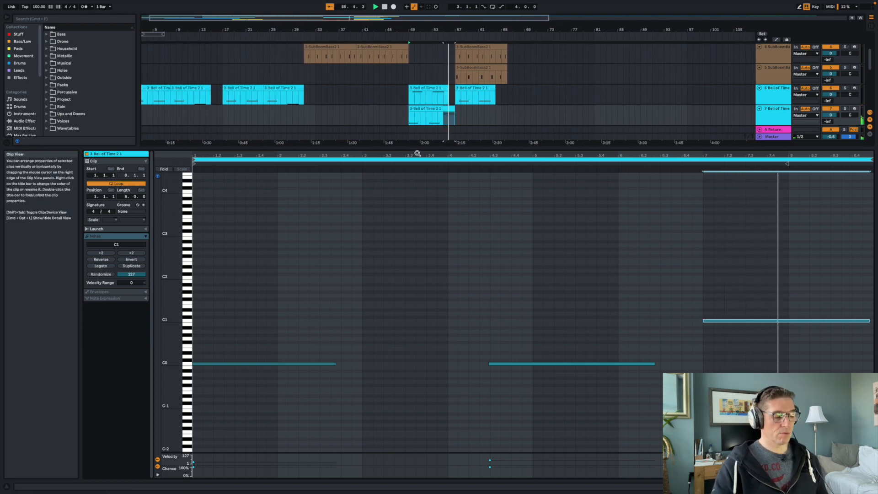
key("shift+Tab")
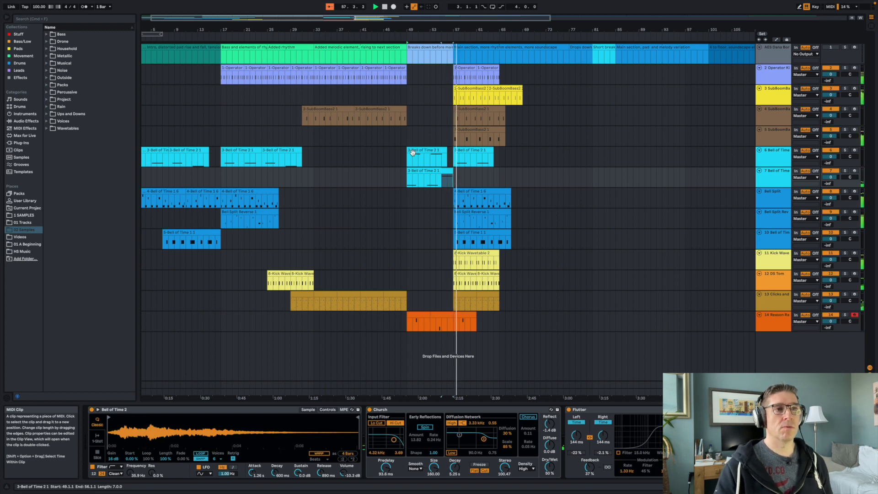
Add a copy of the bar 7 C1 note on C0 in the track 7 breakdown clip, and play from bar 55
key("space")
double_click(434, 171)
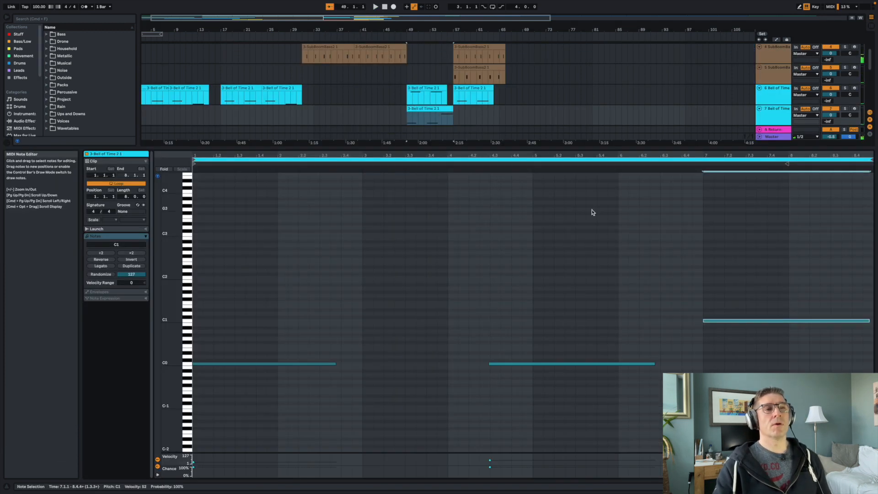
left_click_drag(720, 323, 719, 367)
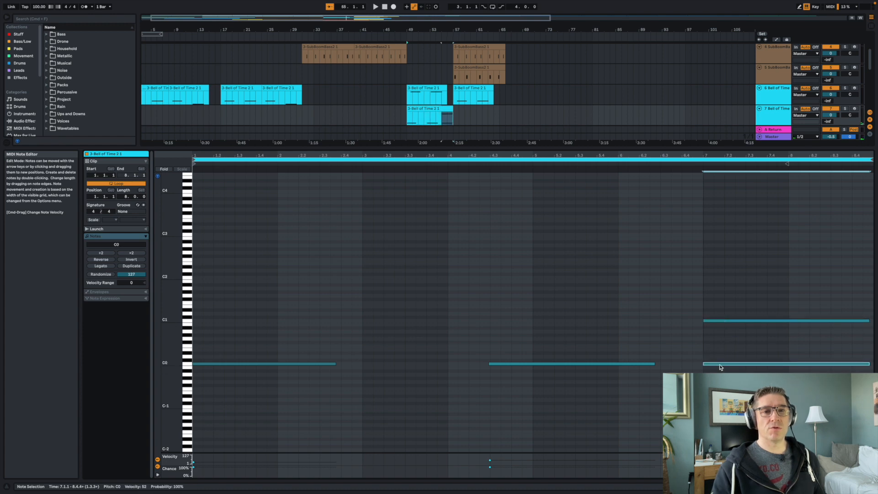
left_click(703, 164)
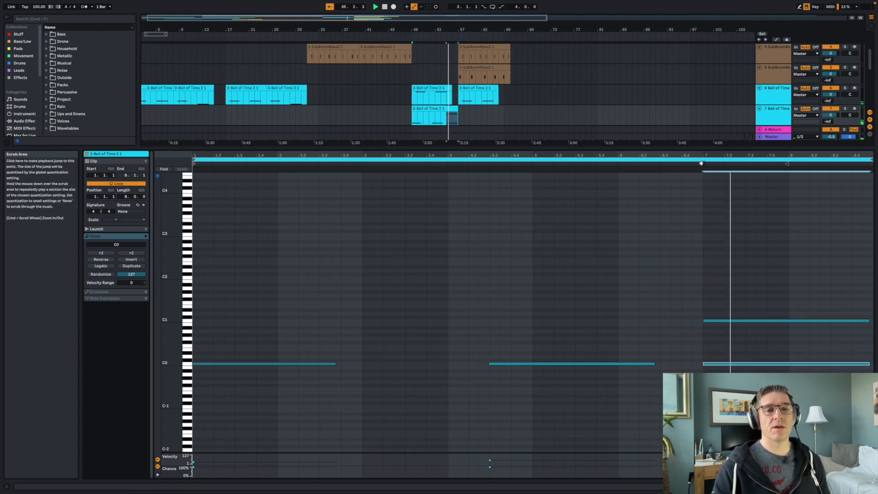
key("shift+Tab")
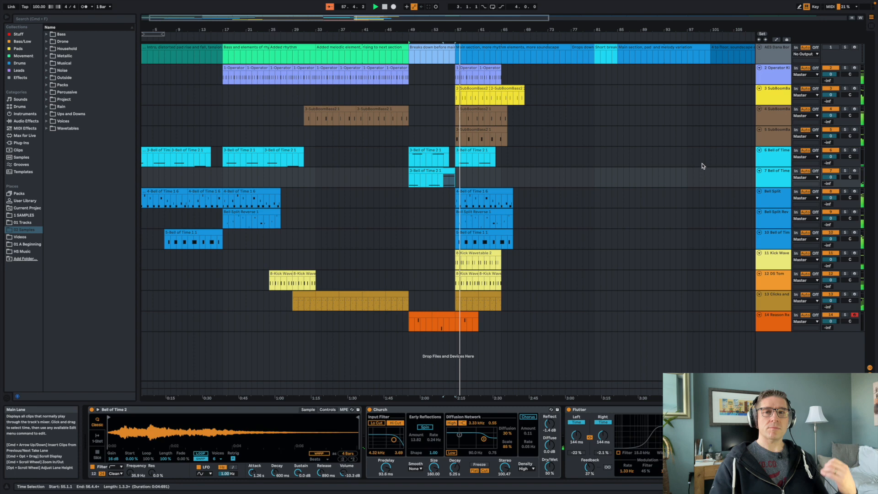
Insert a new MIDI track and load Noise Riser 1 - C.aif from the Ups and Downs folder onto it
left_click(436, 48)
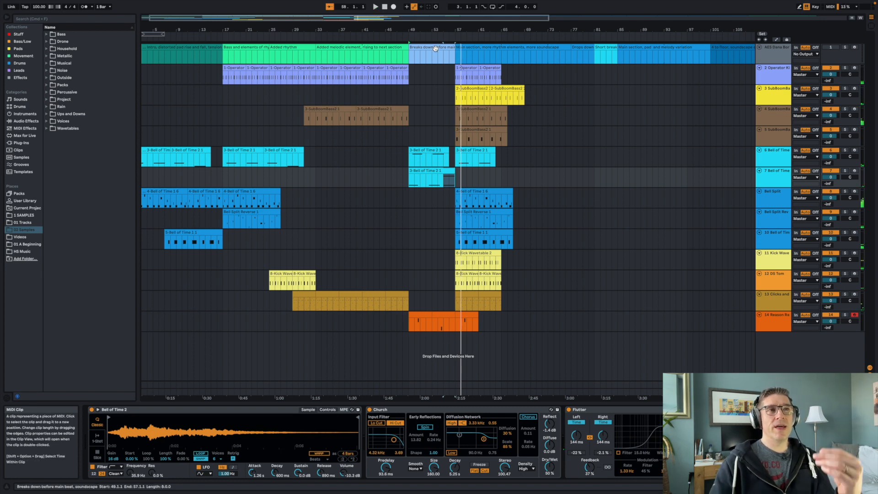
left_click(435, 48)
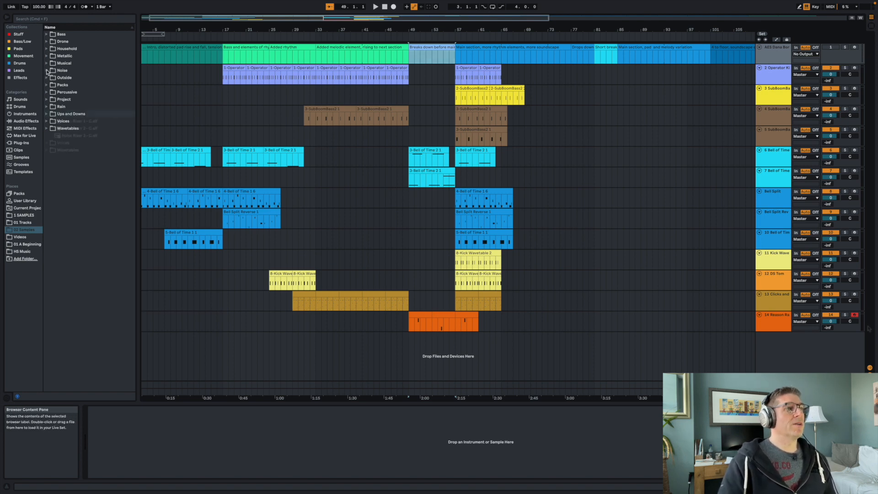
left_click(69, 114)
right_click(785, 357)
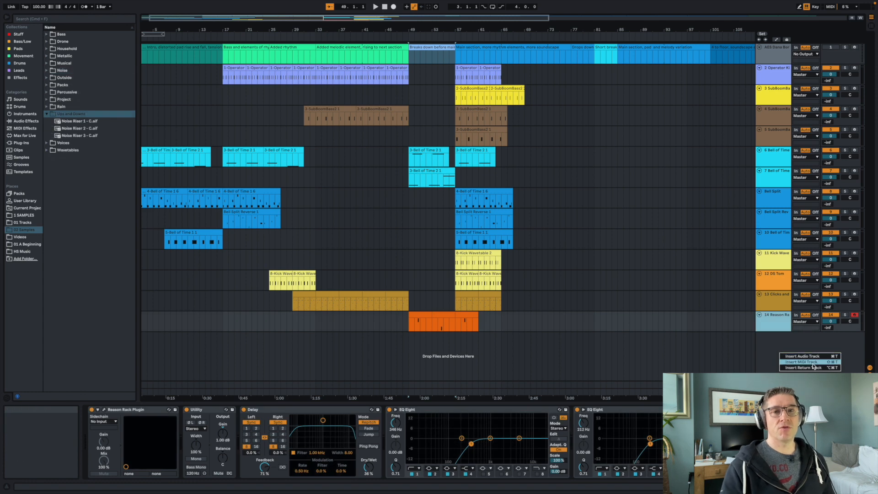
left_click(800, 362)
left_click_drag(77, 121, 127, 422)
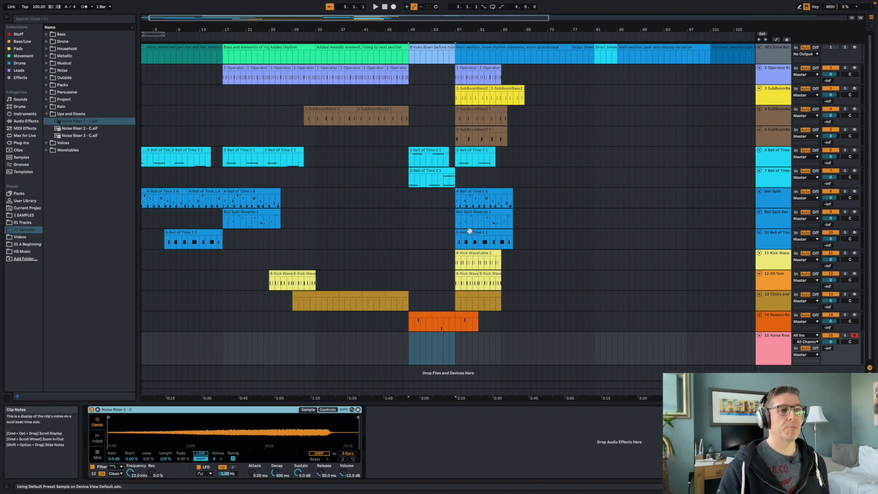
Insert an empty MIDI clip on the Noise Riser track from bar 52 to bar 57
left_click(431, 351)
left_click_drag(427, 353, 453, 353)
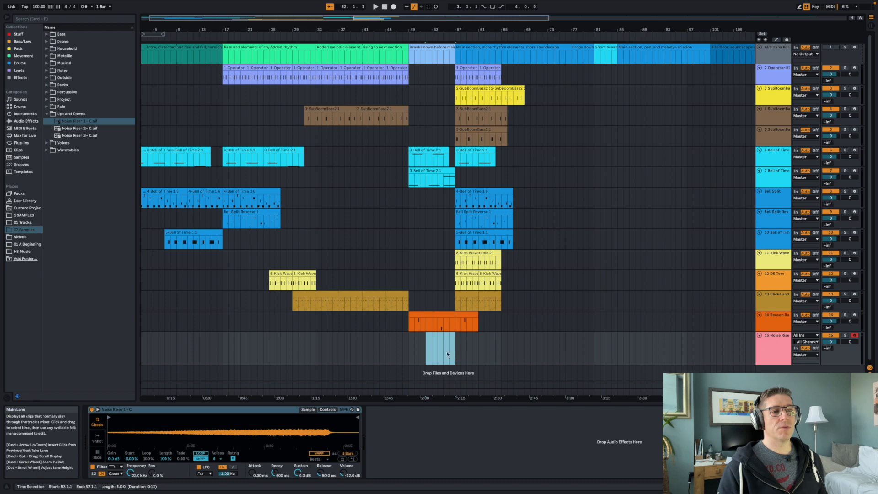
right_click(435, 352)
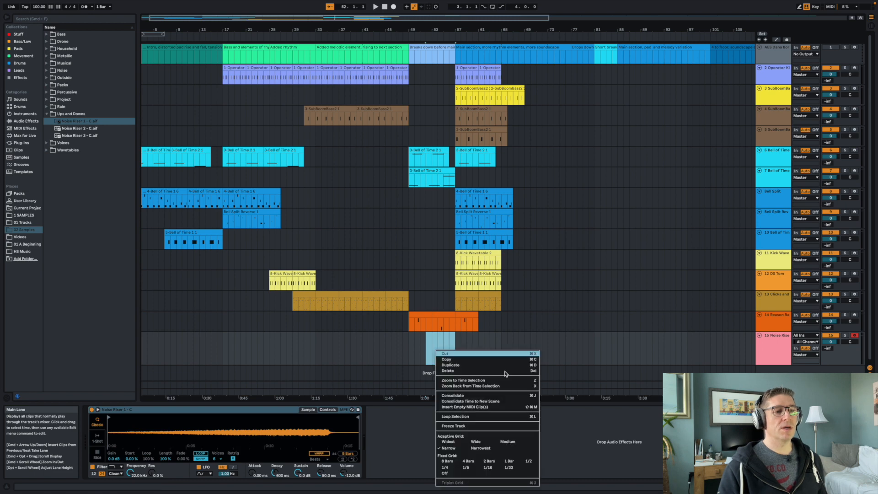
left_click(515, 407)
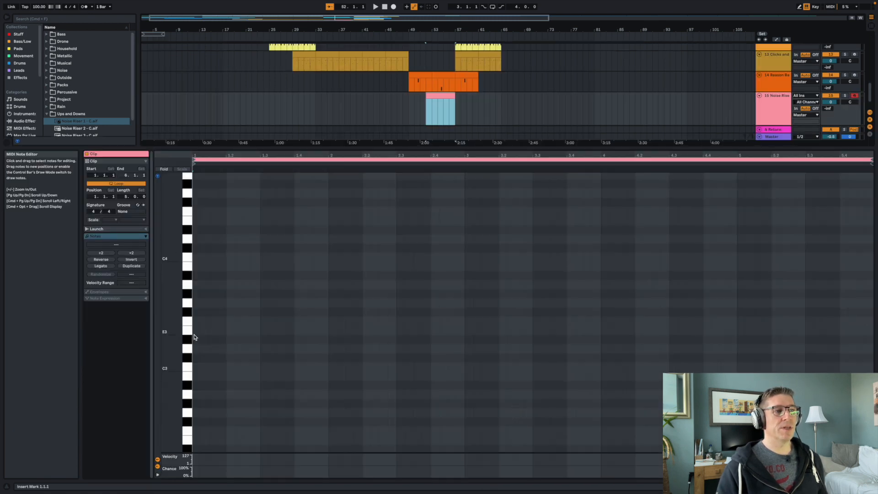
Draw a C3 note across the full 5 bars of the riser clip, and play the arrangement from bar 52
left_click(188, 367)
left_click(194, 367)
left_click(194, 367)
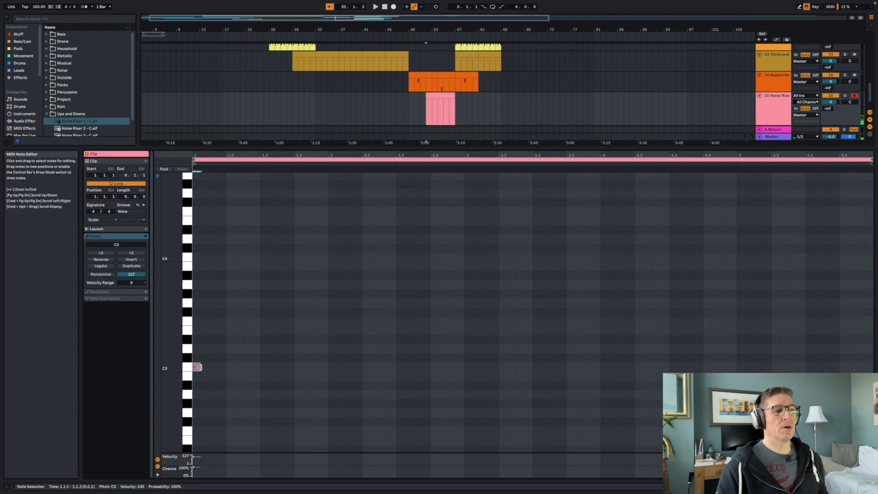
left_click_drag(223, 366, 843, 366)
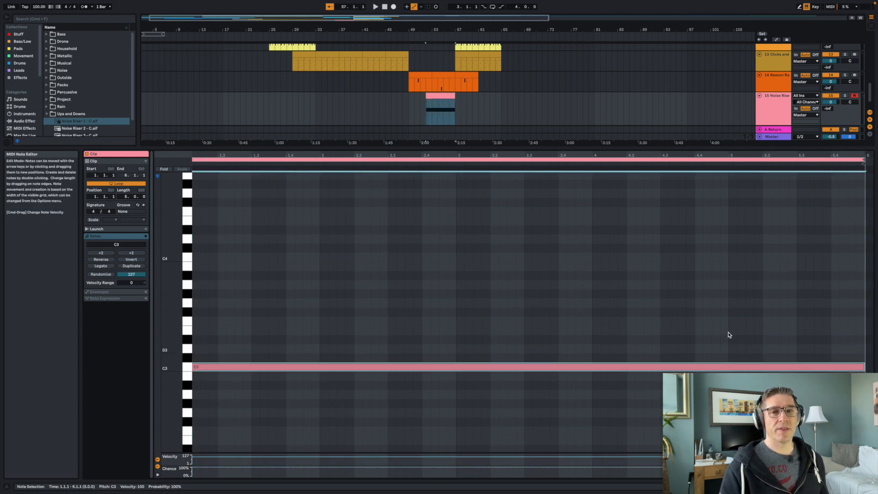
left_click(426, 118)
key("space")
key("shift+Tab")
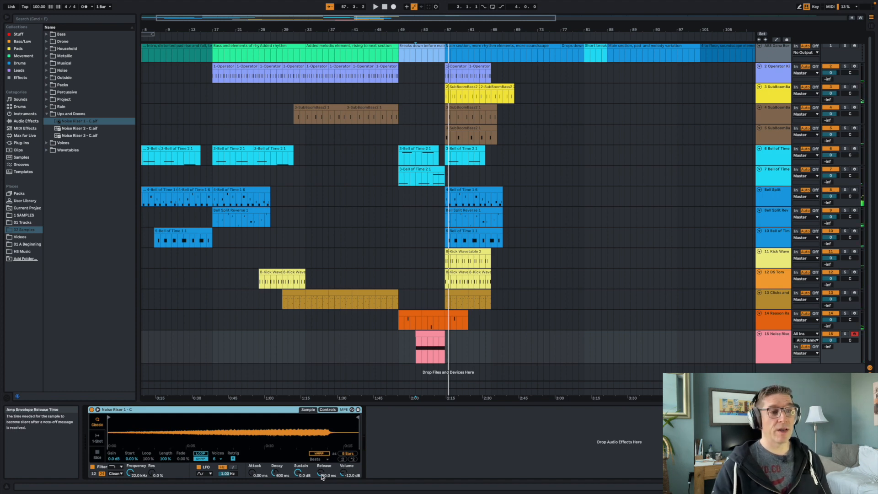
Set the riser sampler's release to 133 ms and lower its sample gain, playing the result from bar 52
left_click_drag(320, 474, 320, 473)
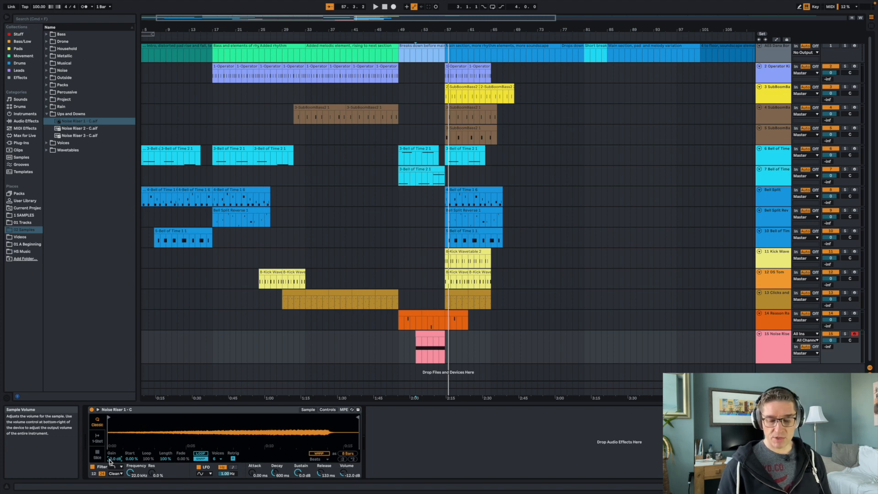
left_click(417, 351)
key("space")
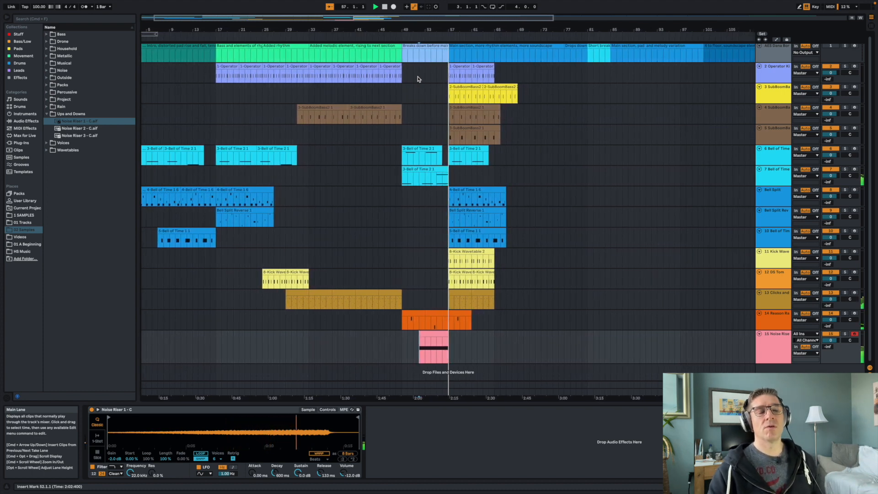
Switch to the Session View, select the Noise Riser track and enlarge the mixer section
key("Tab")
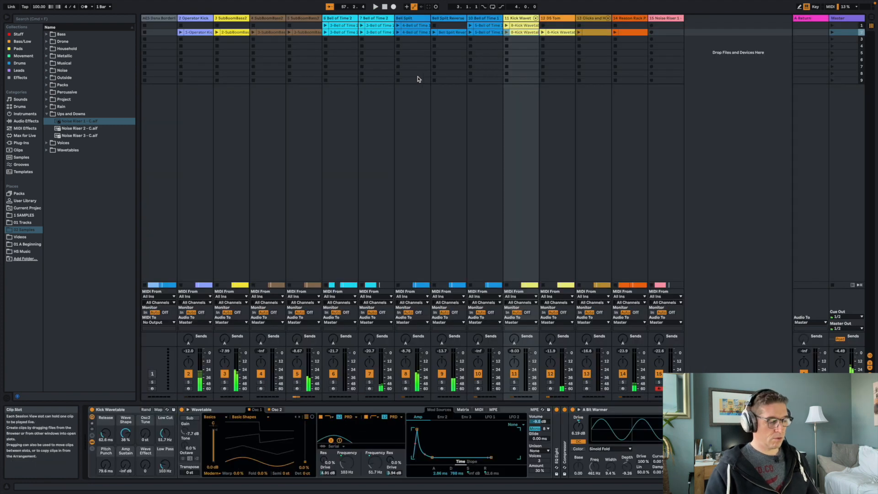
left_click(671, 130)
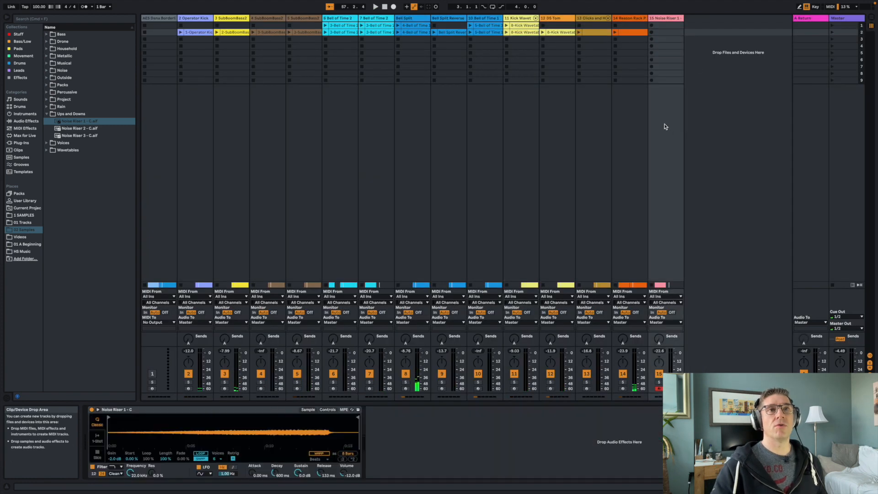
left_click_drag(634, 346, 625, 121)
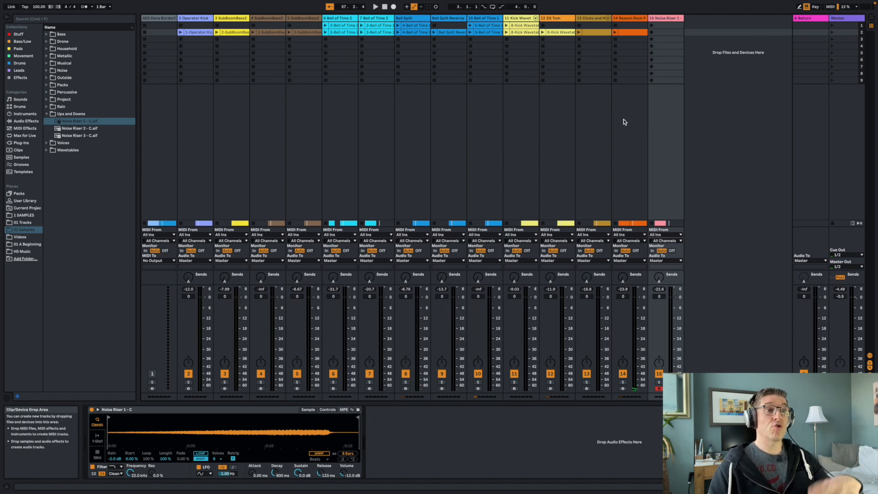
Load the Valhalla DSP ValhallaSupermassive VST3 plug-in onto the A return track
left_click(816, 145)
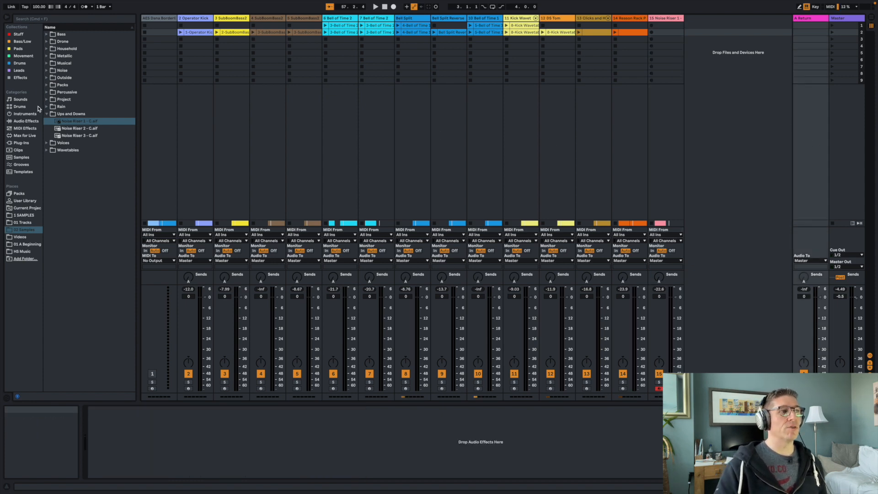
left_click(21, 143)
left_click(51, 42)
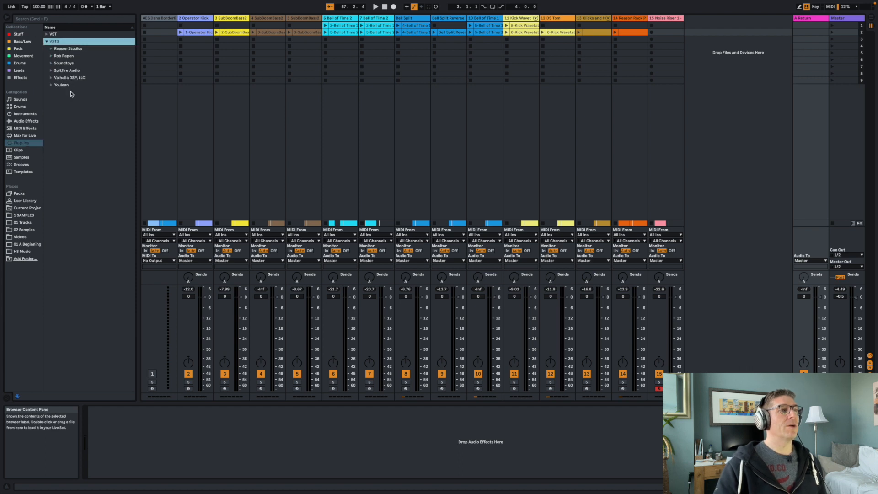
left_click(51, 79)
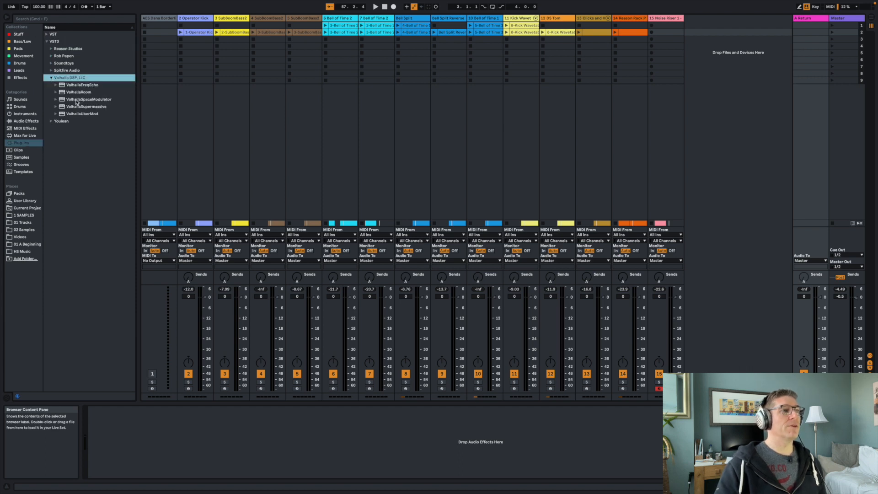
left_click(89, 106)
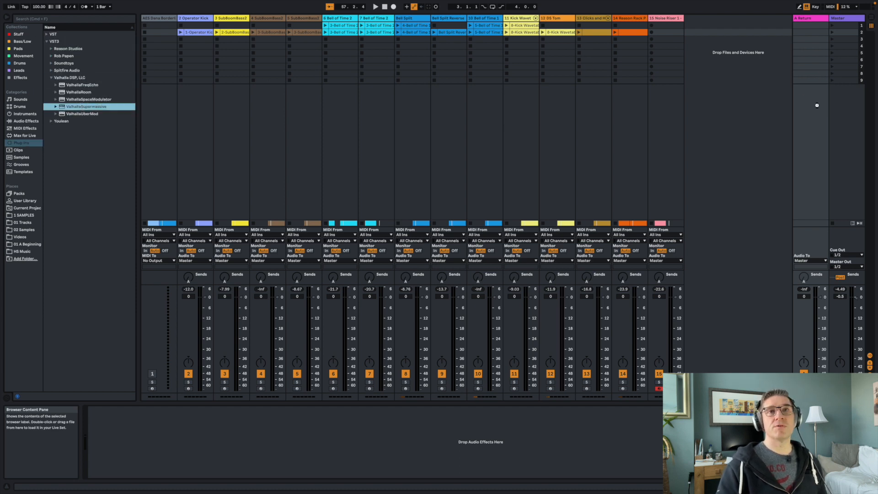
Choose the SeaBeams preset from the large reverbs, set the mix to 100% and close the plug-in window
left_click(266, 170)
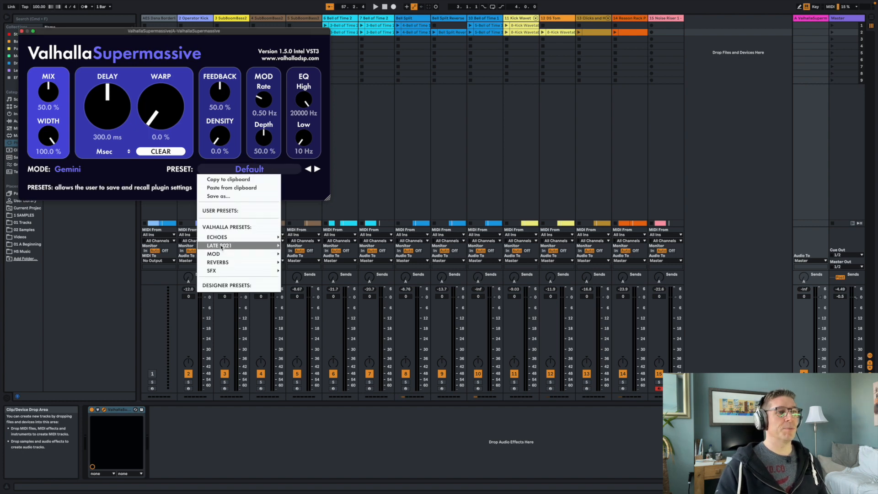
mouse_move(247, 262)
mouse_move(297, 254)
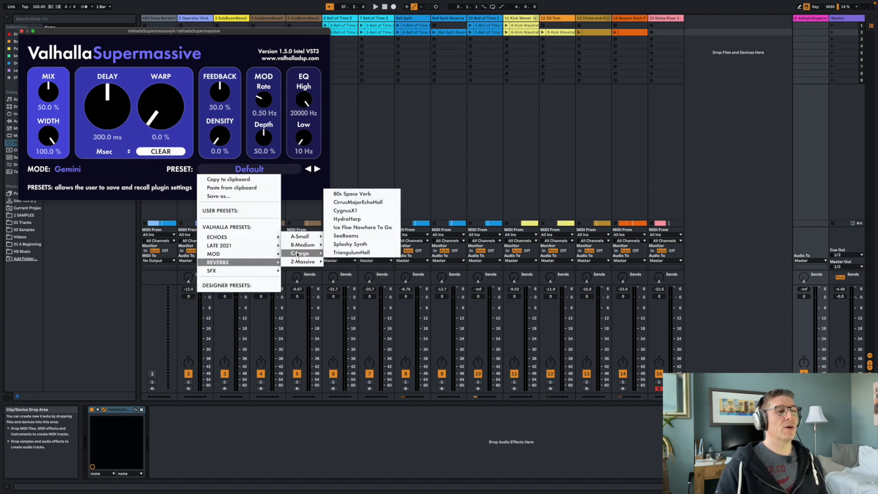
left_click(359, 236)
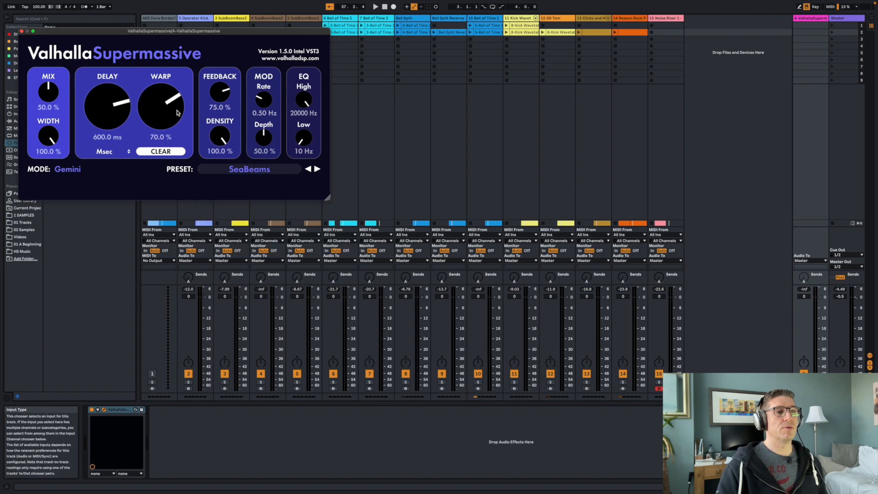
left_click_drag(52, 91, 44, 3)
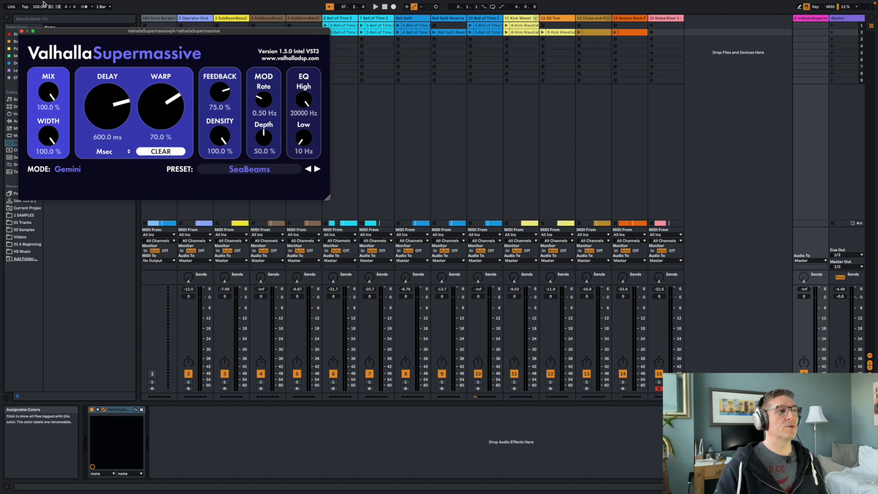
left_click(21, 32)
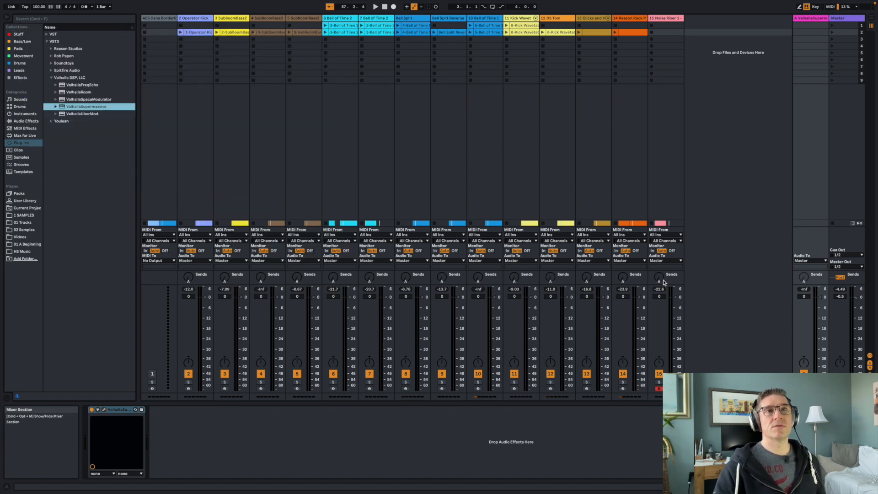
Set the Noise Riser track's send A to about -11.7 dB during playback and return to the Arrangement View
left_click_drag(659, 277, 659, 276)
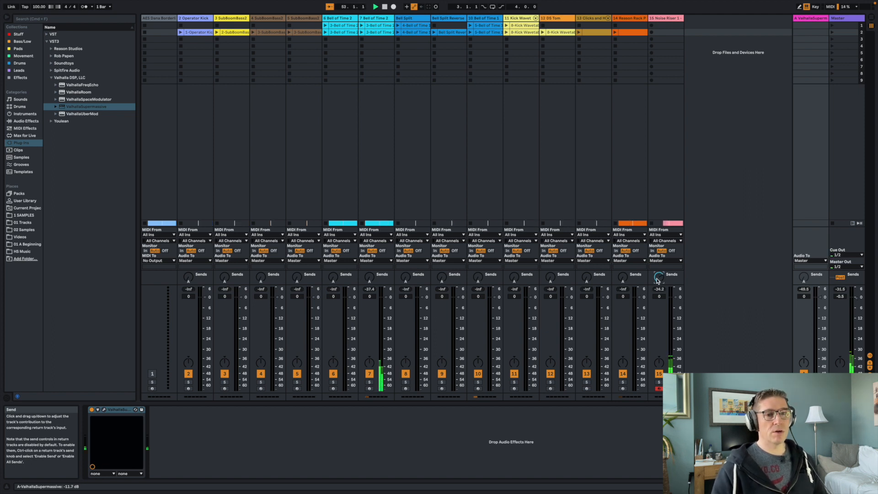
key("shift+Tab")
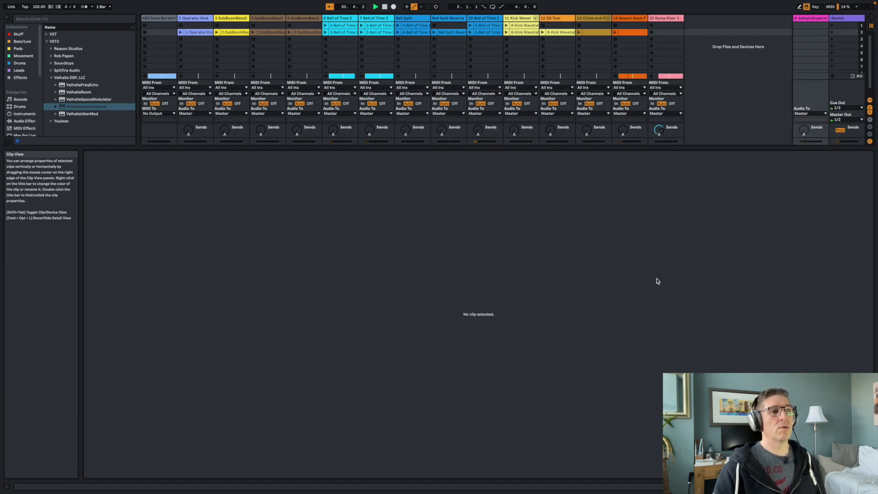
key("shift+Tab")
key("Tab")
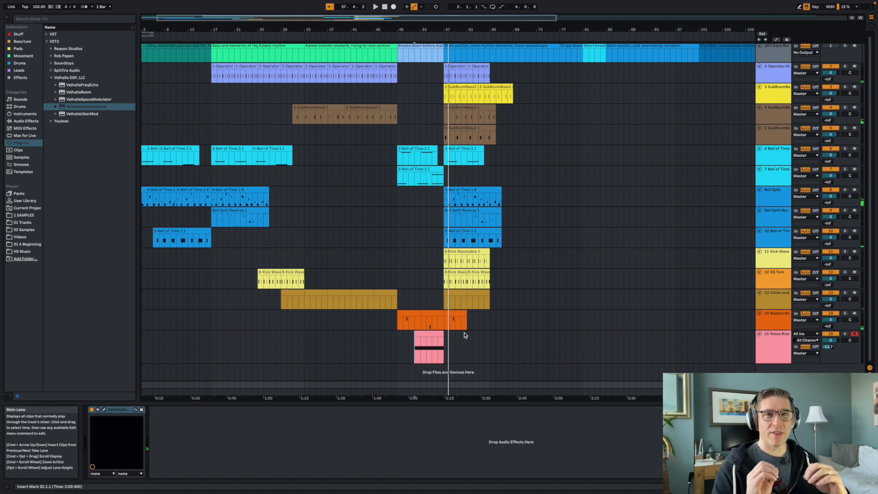
Play the arrangement from bar 1 and from bar 17, and show the Operator Kick track's devices
scroll(359, 277, "left", 2)
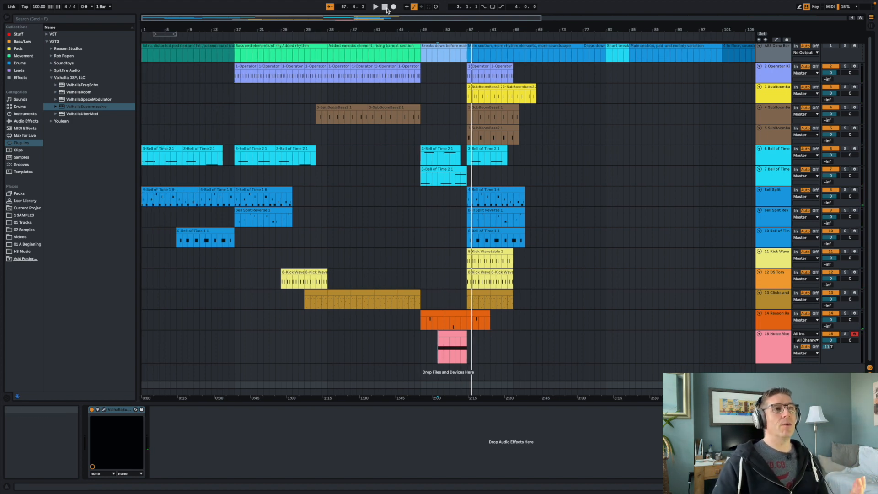
left_click(384, 11)
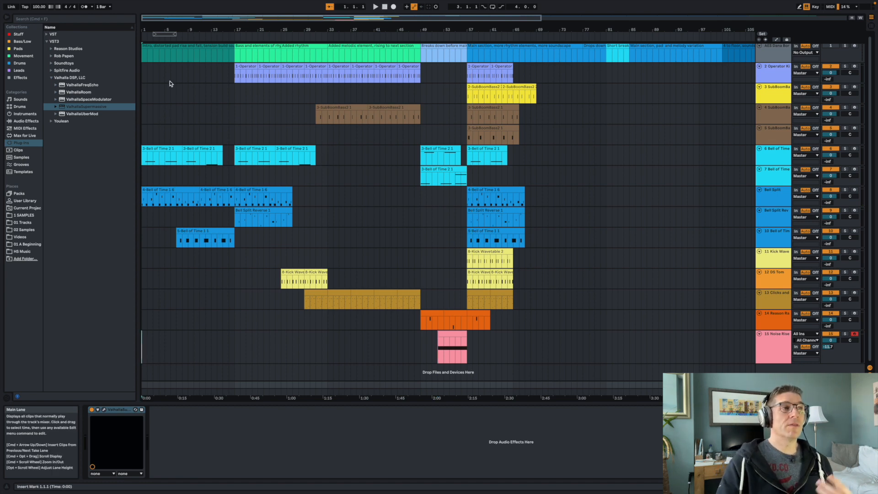
left_click_drag(156, 33, 221, 88)
left_click_drag(236, 34, 239, 29)
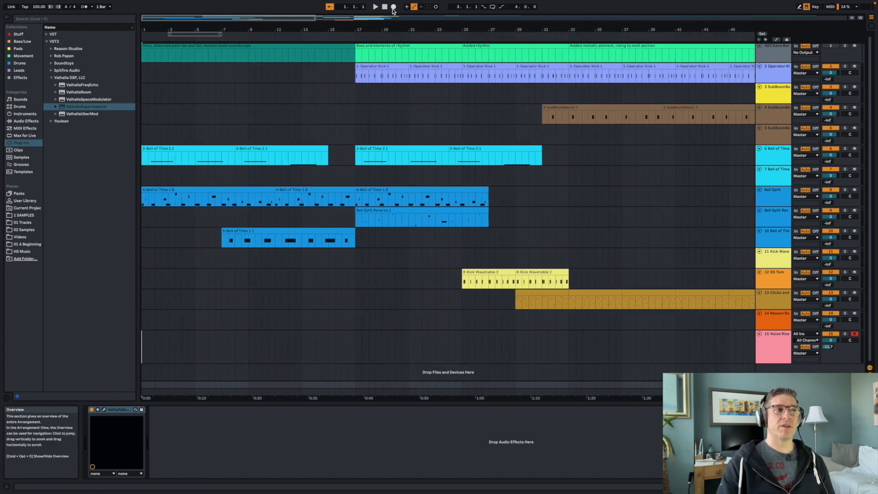
left_click(385, 8)
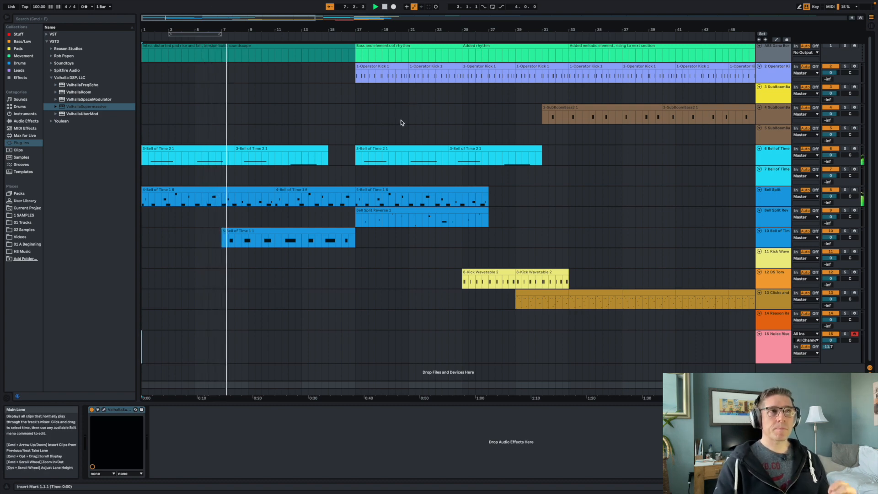
scroll(400, 122, "up", 1)
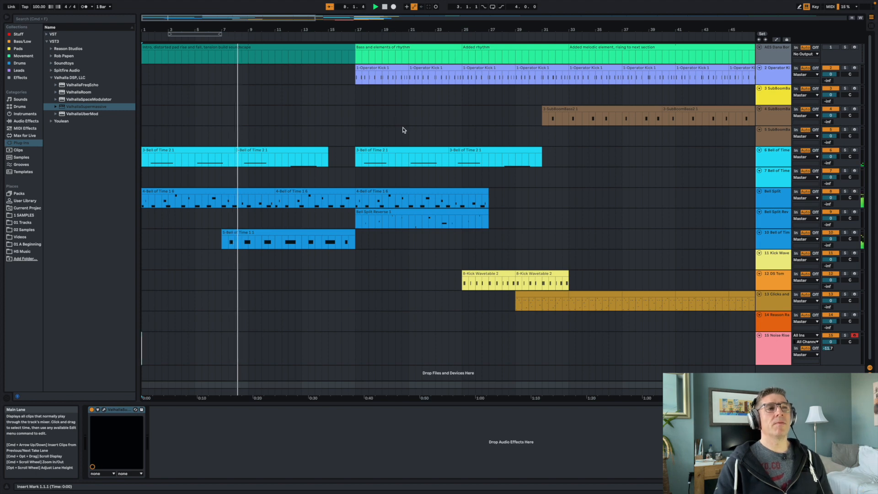
left_click(354, 59)
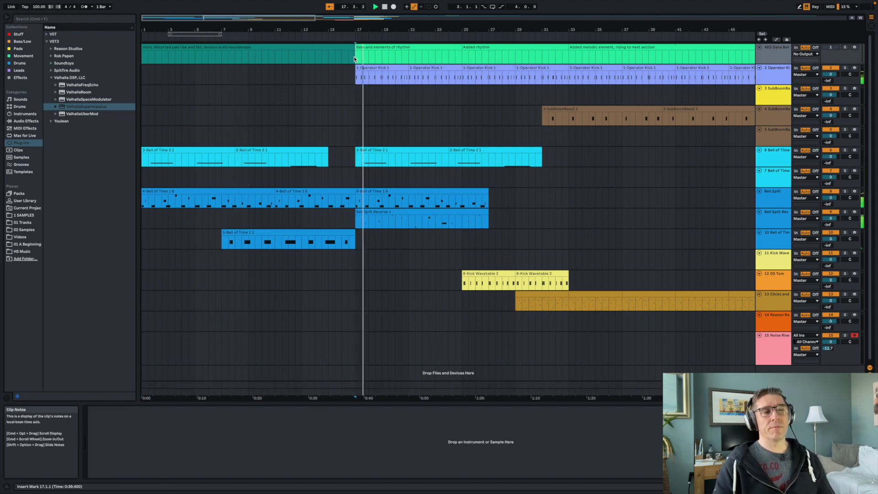
left_click(779, 72)
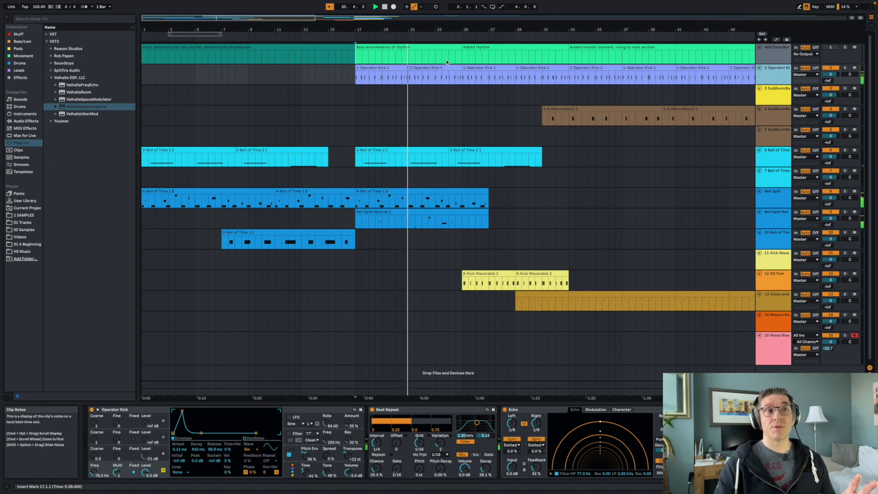
Listen to the added rhythm and melodic section from bar 25 and bar 29, and stop at bar 41
left_click(523, 123)
left_click(464, 285)
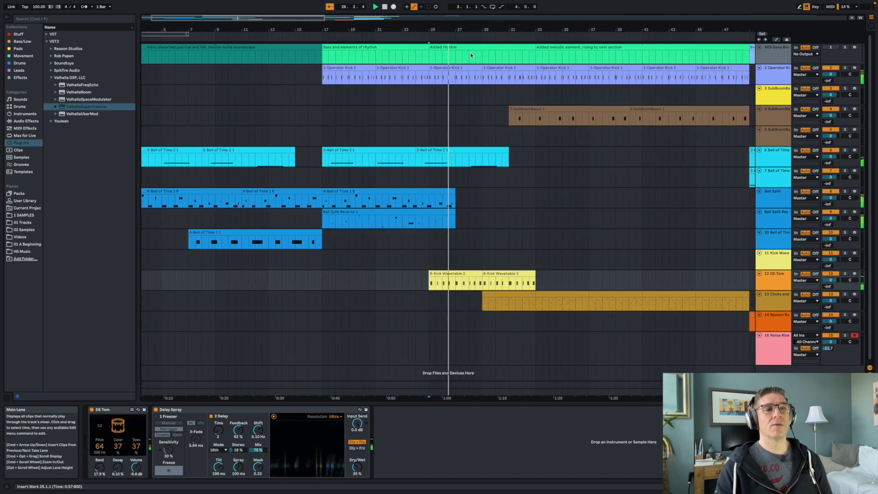
left_click(486, 217)
left_click(479, 310)
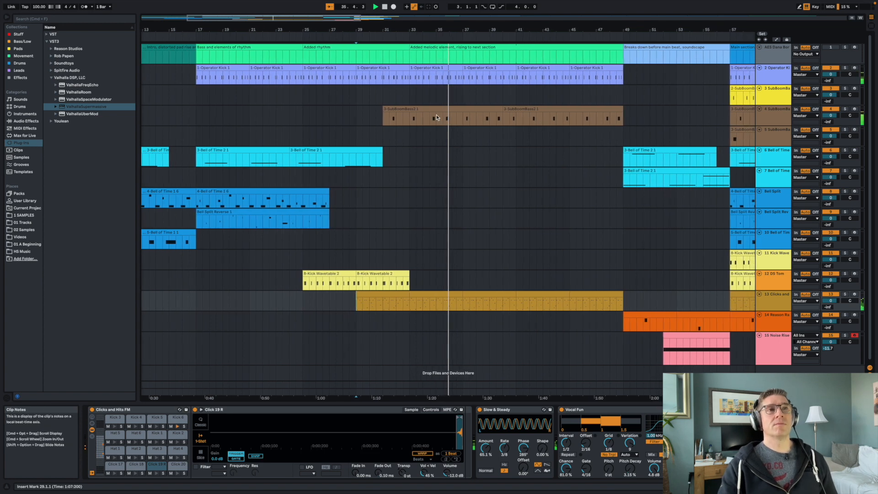
left_click(509, 140)
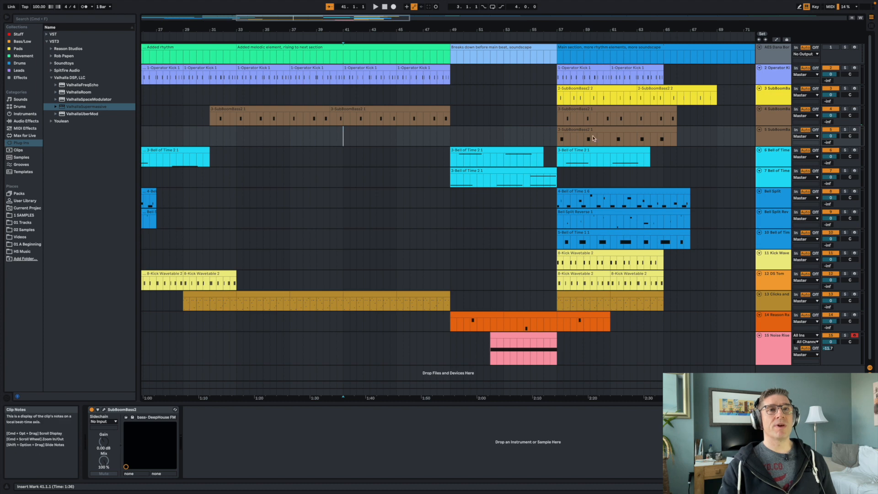
Copy the yellow SubBoomBass2 clip from bar 57 to bar 41 on its track and play from just before it
left_click(584, 89)
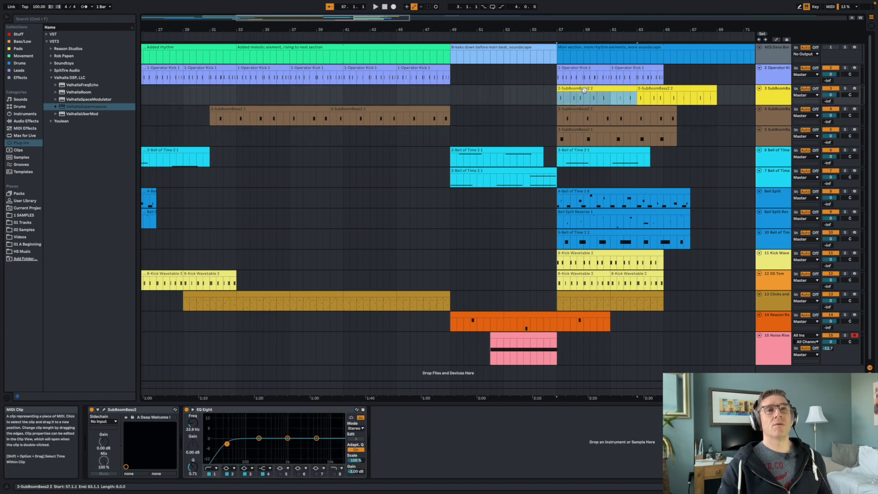
left_click_drag(574, 94, 350, 95)
left_click(340, 95)
key("space")
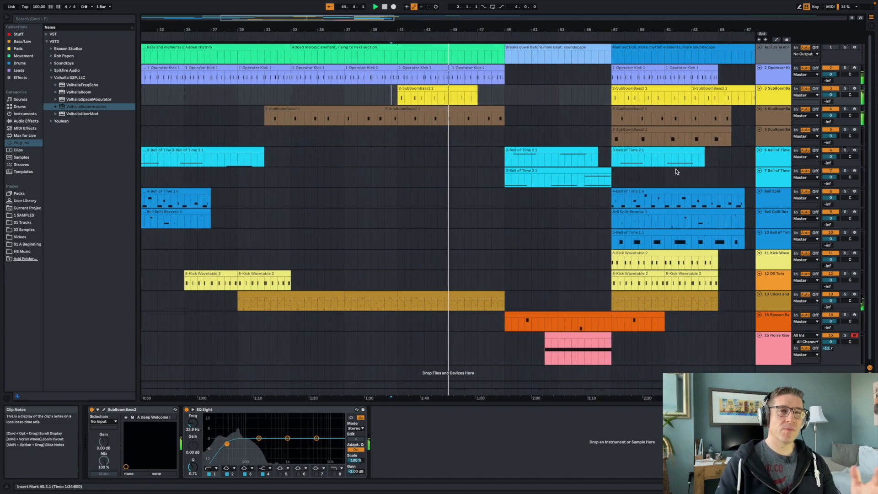
key("space")
Duplicate the Bell Split Reverse clip at bar 17 so its copies run up to bar 47, deleting the surplus copy
left_click_drag(561, 29, 312, 31)
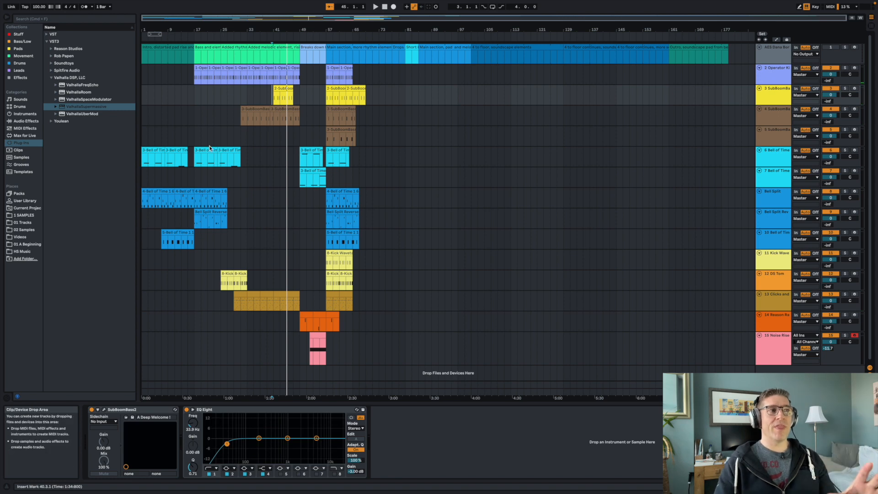
left_click(213, 212)
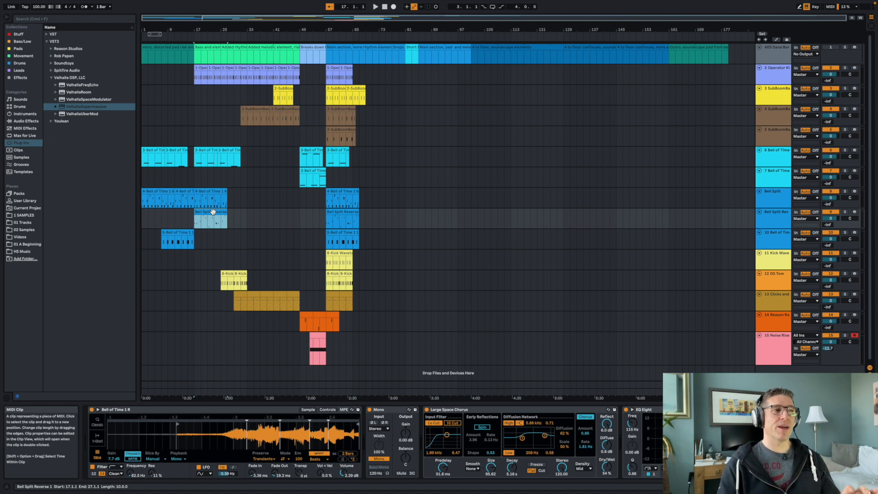
key("super+d")
key("super+d")
key("super+d")
key("Delete")
Duplicate the Bell Split clip at bar 17 twice so it runs up to bar 47
left_click(220, 191)
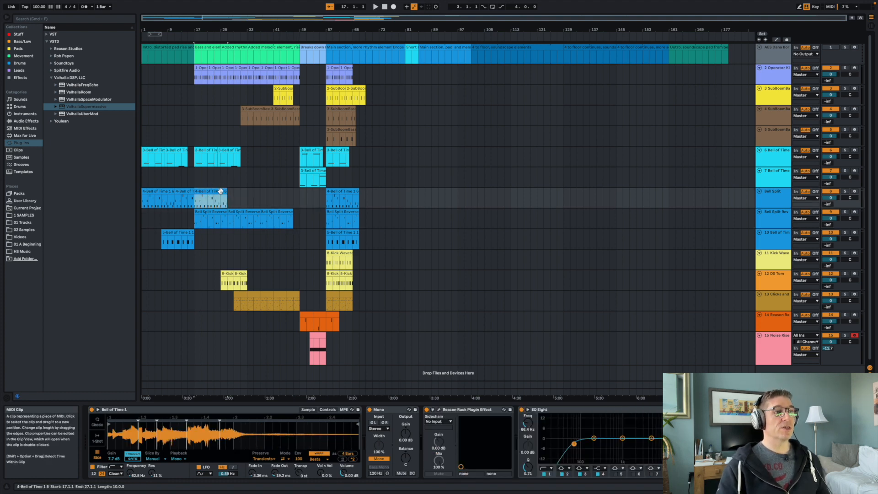
key("super+d")
key("super+d")
left_click(223, 152)
key("super+d")
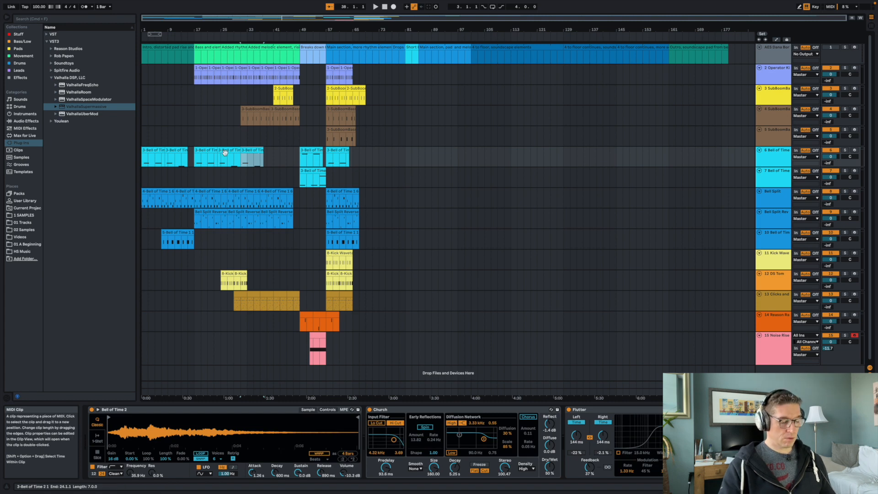
key("super+z")
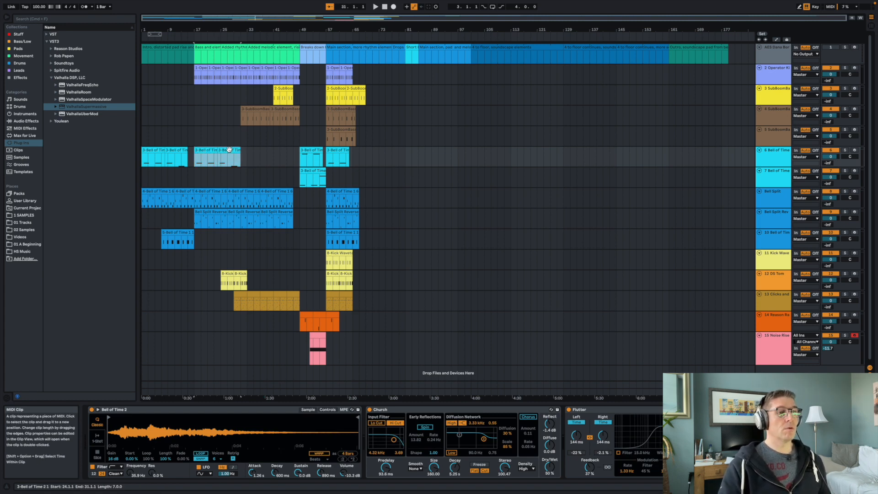
Duplicate the pair of Bell of Time 2 clips spanning bars 17 to 31 and play from bar 31
key("super+d")
left_click(238, 163)
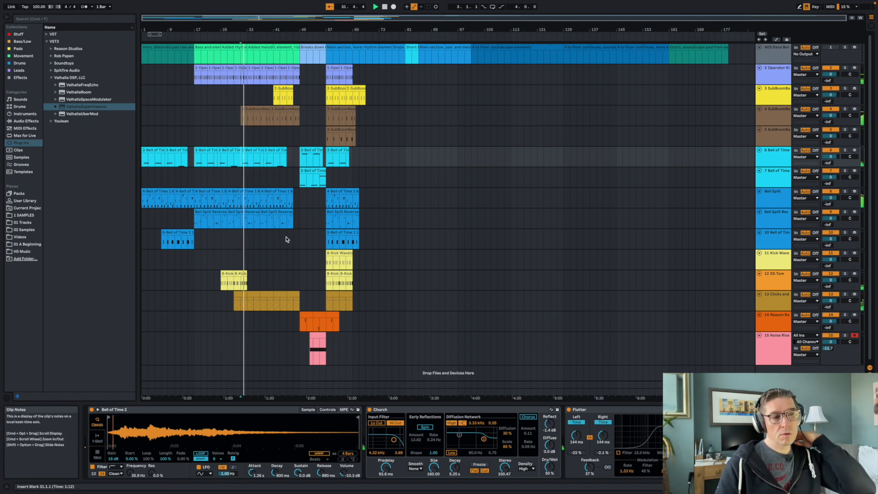
Duplicate the second DS Tom clip four times so the pattern runs up to bar 49
left_click(240, 273)
key("super+d")
key("super+d")
key("super+d")
key("super+d")
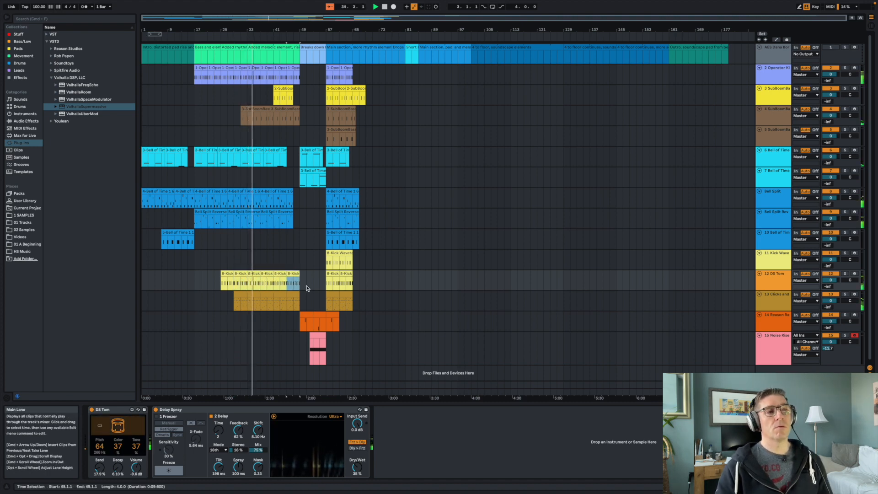
Extend the yellow SubBoomBass2 clip at bar 41 to bar 49, listening from bar 45 and from bar 57
left_click(293, 263)
key("space")
left_click(284, 263)
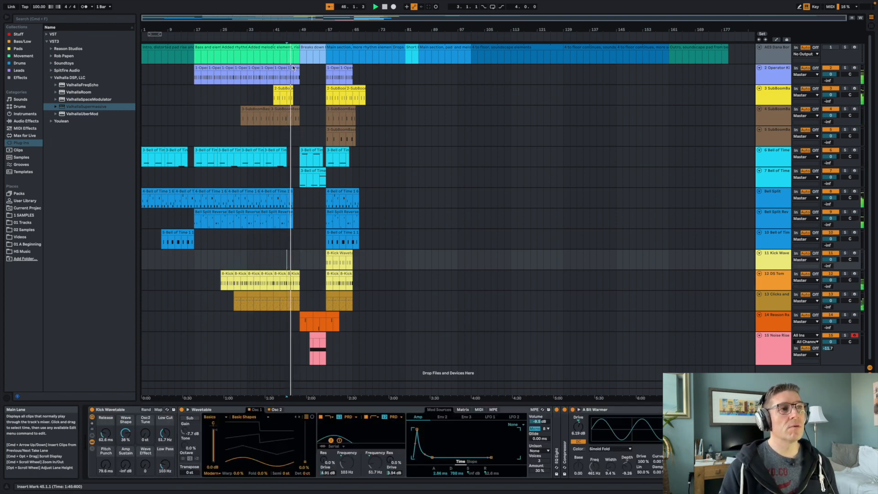
left_click(295, 94)
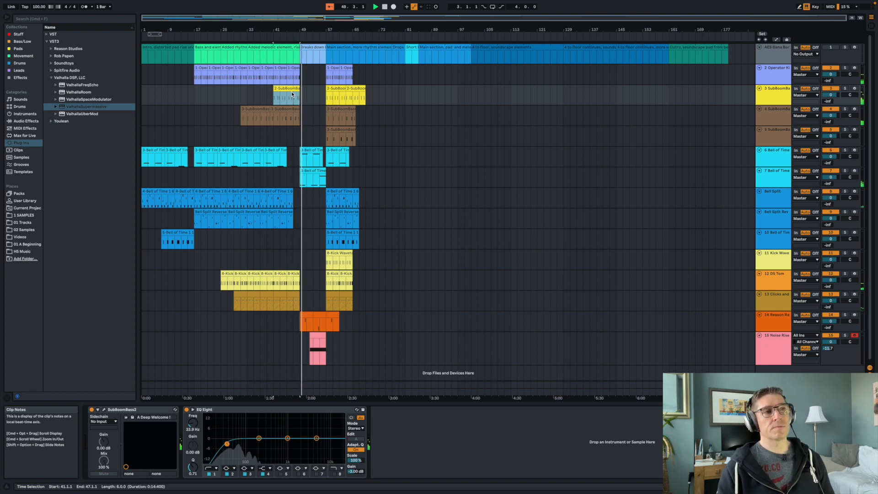
left_click(327, 60)
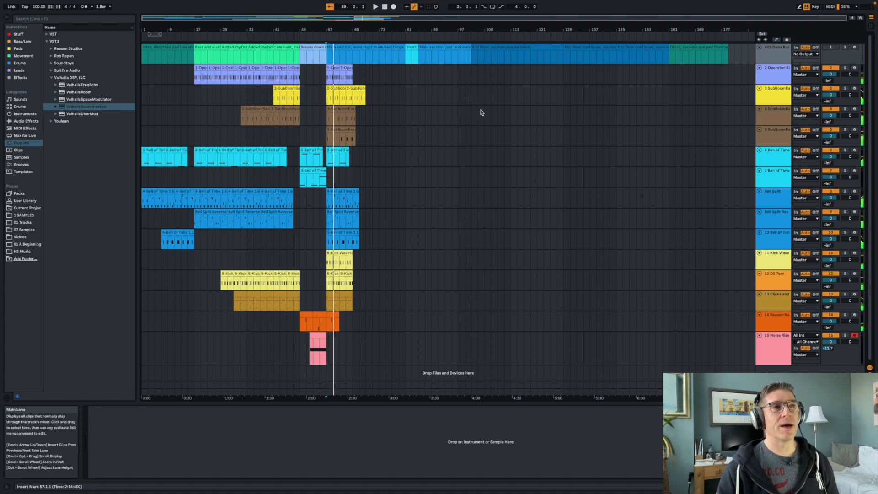
Copy the main section's clips at bar 57, from Operator Kick to Clicks and Hits, to bar 85 after the short break
left_click(412, 47)
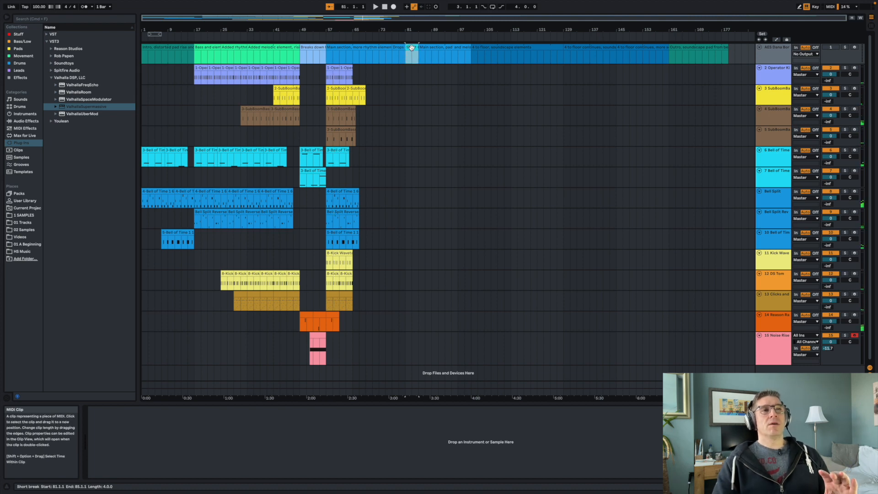
mouse_move(418, 29)
left_mouse_down()
mouse_move(418, 77)
mouse_move(417, 39)
left_mouse_up()
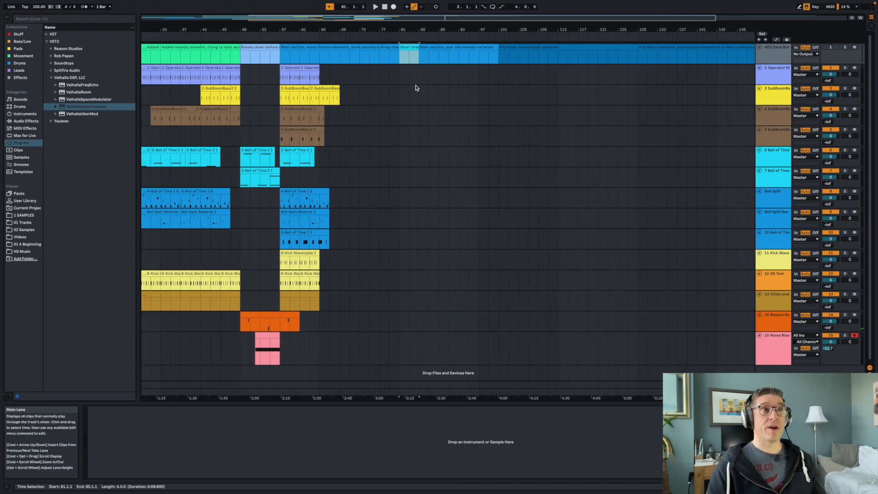
left_click(283, 69)
left_click(289, 315, "shift")
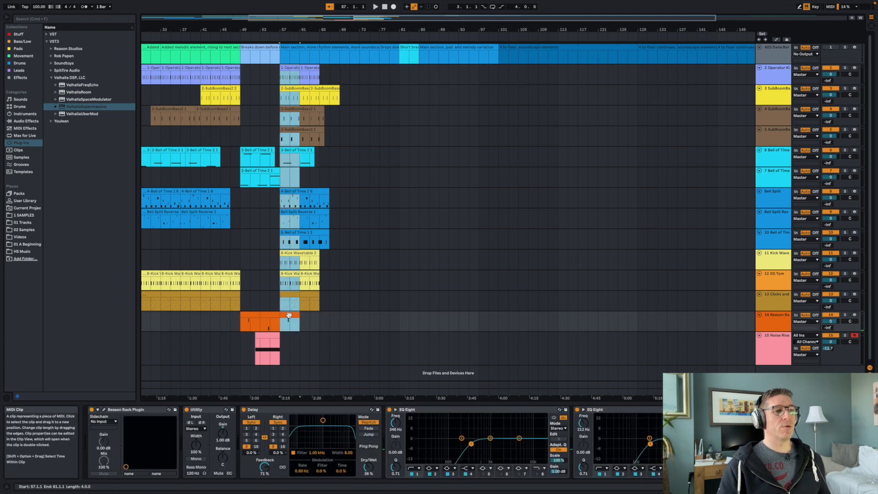
left_click(323, 306)
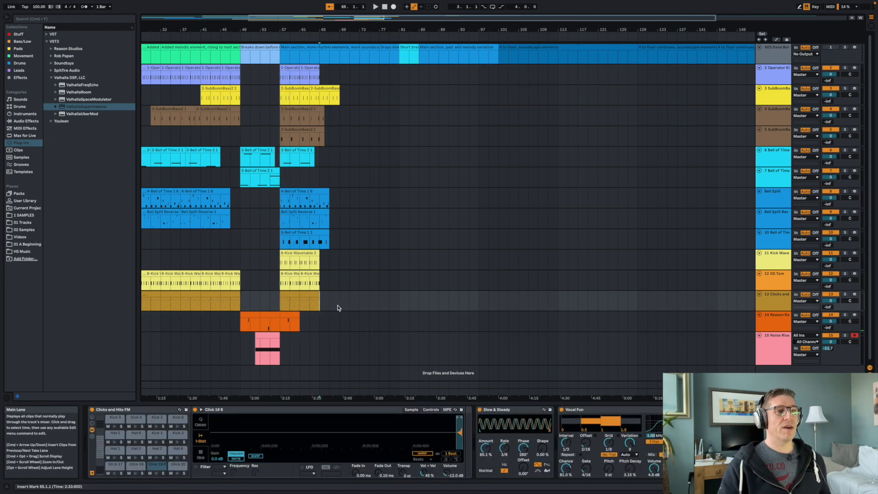
left_click_drag(346, 305, 425, 69)
left_click(509, 103)
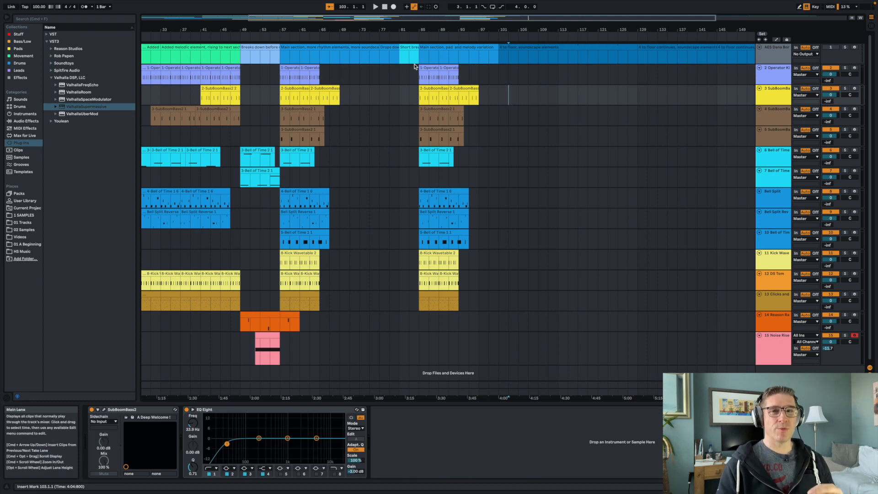
Copy the Noise Riser clip into the short break so it spans bars 81 to 85, and play from bar 81
left_click_drag(269, 342, 418, 336)
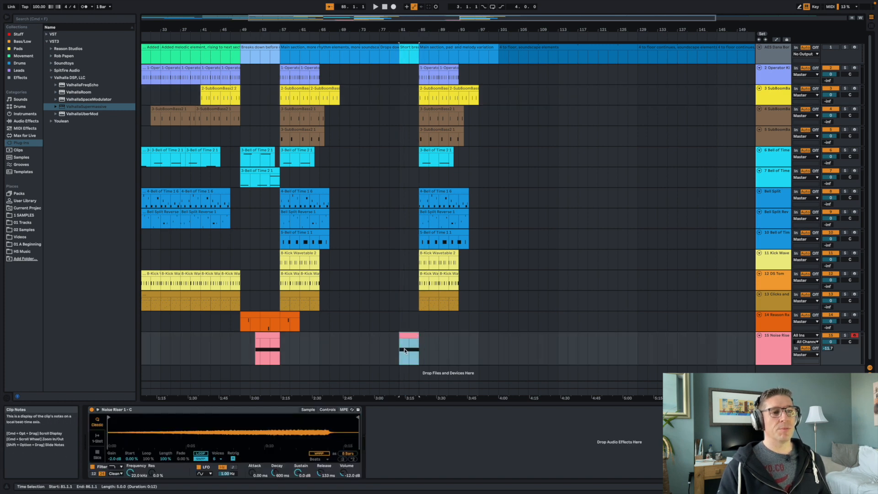
left_click(400, 352)
key("space")
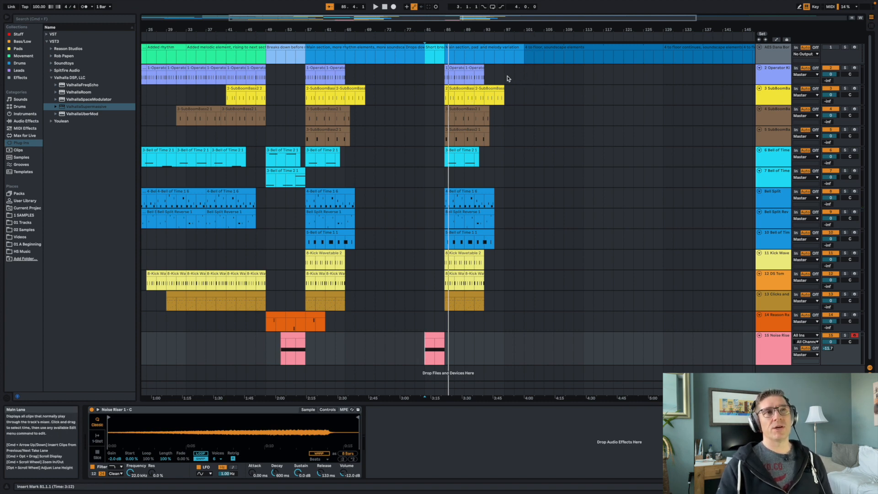
Review the remaining reference markers up to the outro marker at bar 161 and return to the beginning
scroll(554, 76, "right", 10)
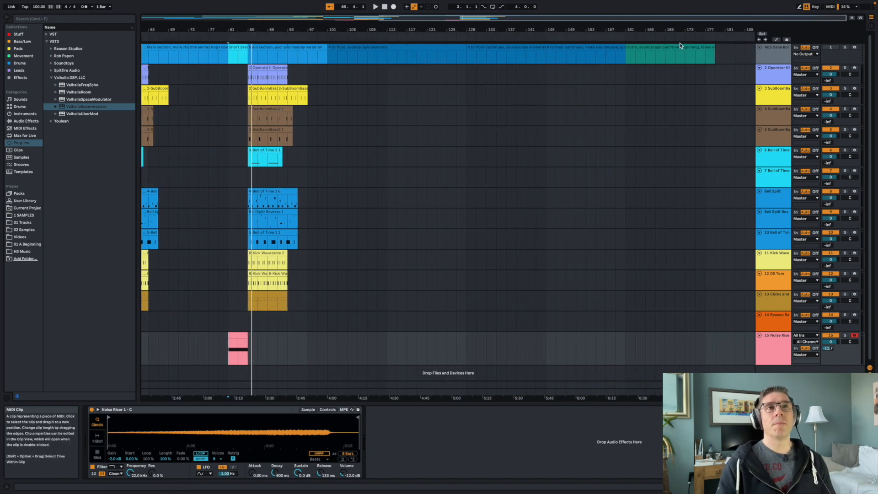
left_click(680, 46)
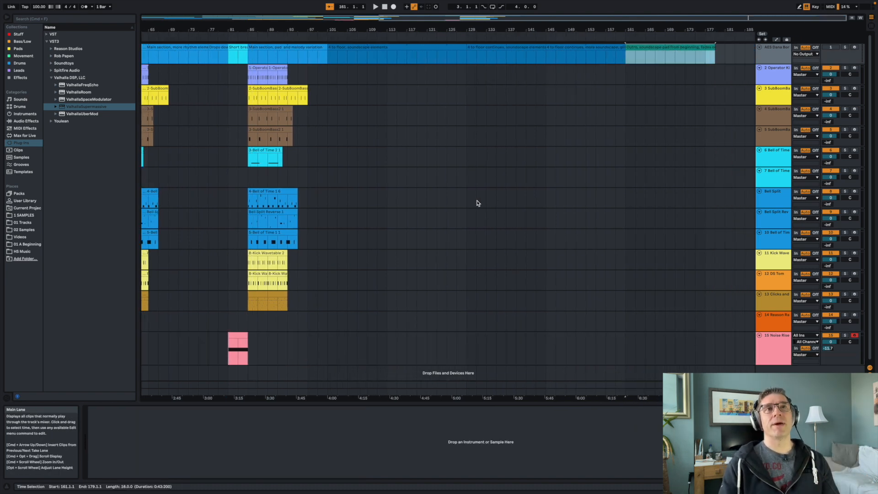
scroll(480, 203, "left", 10)
scroll(480, 203, "left", 6)
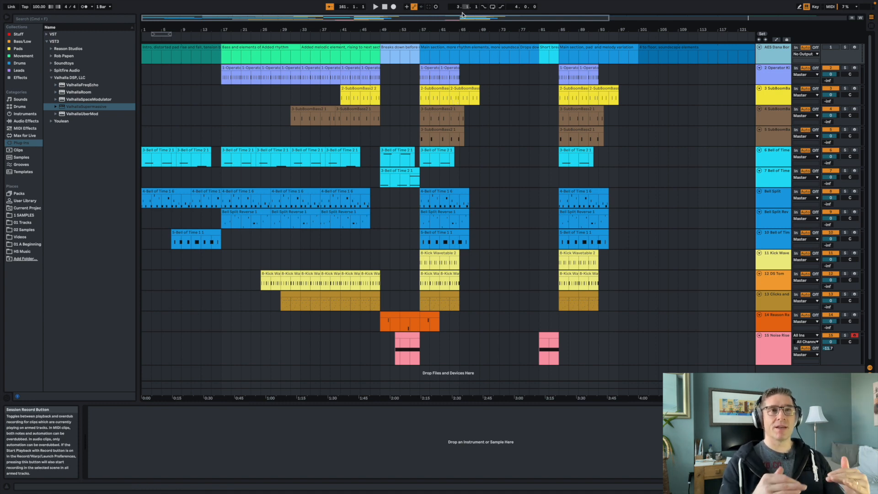
Move the Drops down reference marker back to bars 73 to 77 and make the Short break marker span bars 77 to 85
left_click(476, 48)
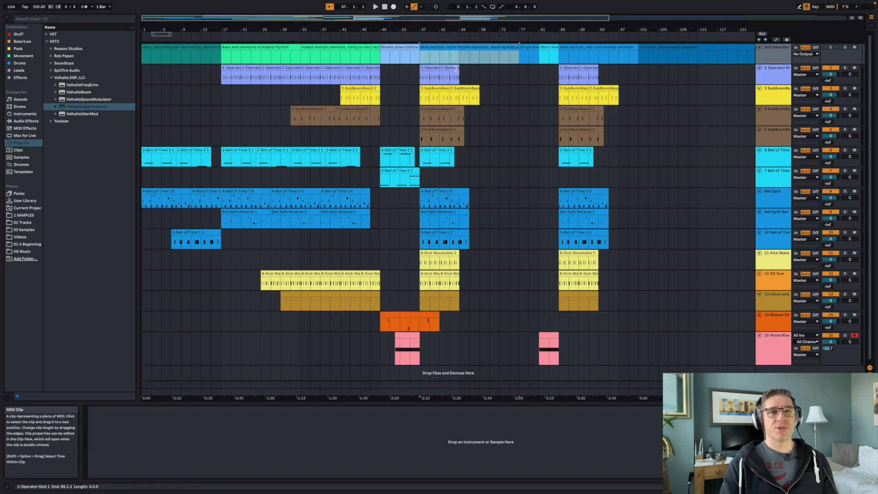
left_click(548, 93)
left_click(479, 48)
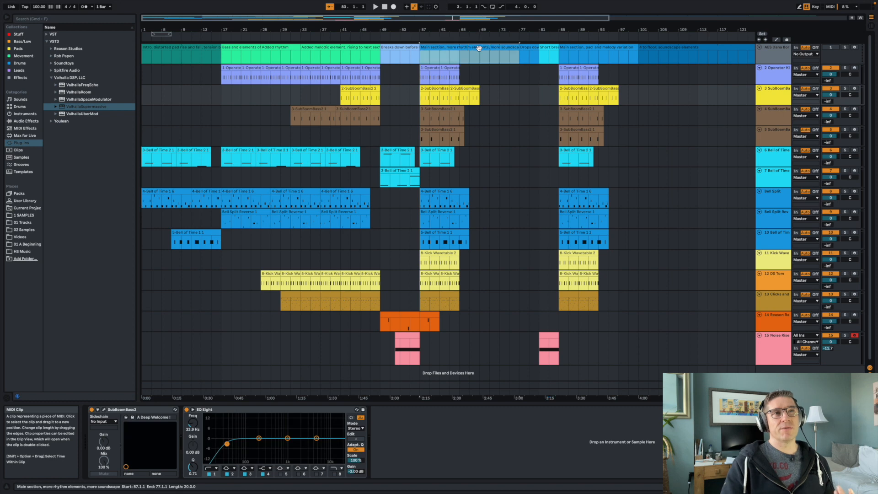
left_click(527, 48)
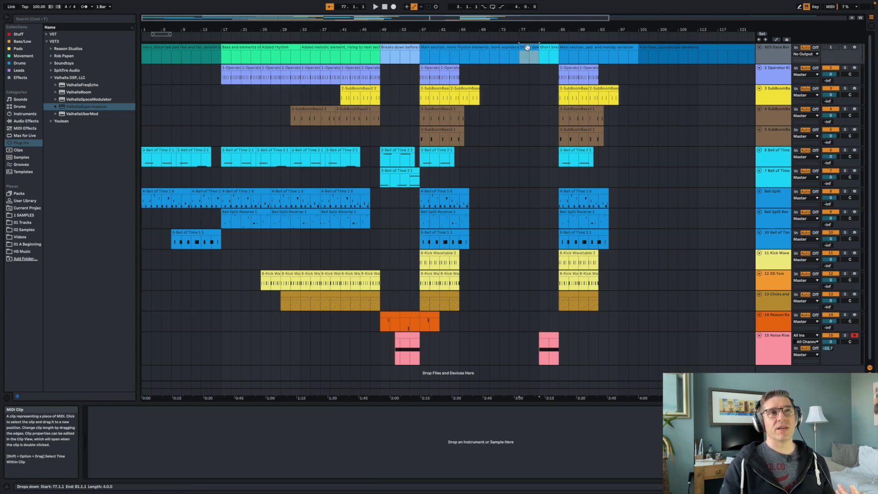
left_click(514, 48)
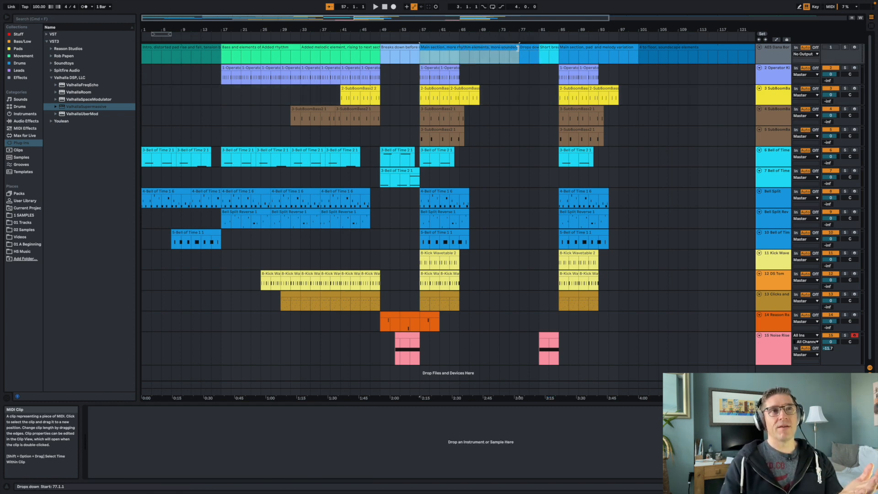
left_click_drag(518, 47, 558, 46)
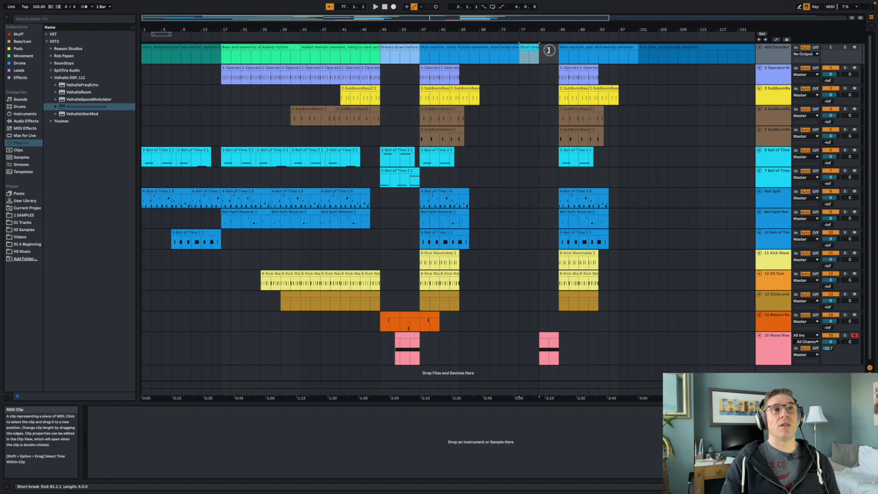
left_click(517, 94)
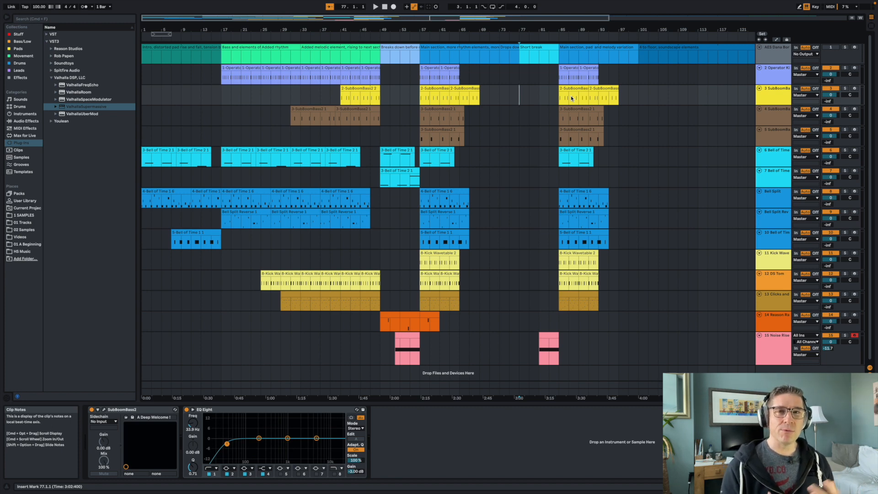
left_click(395, 46)
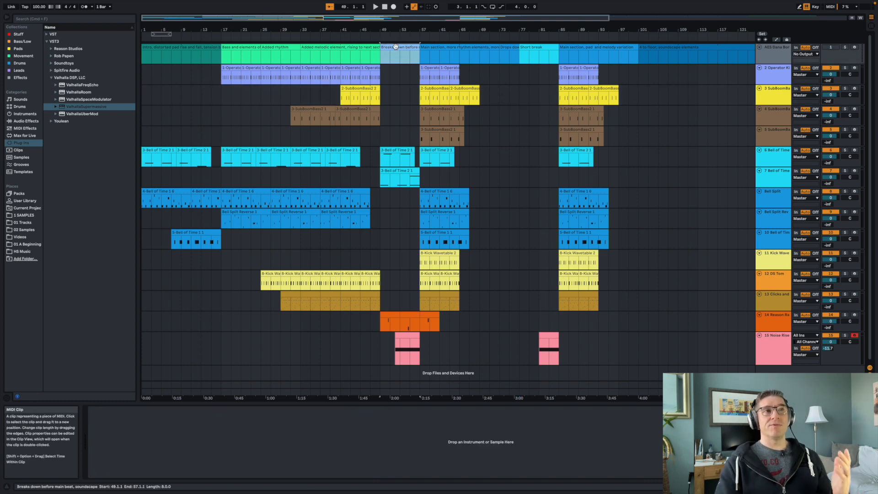